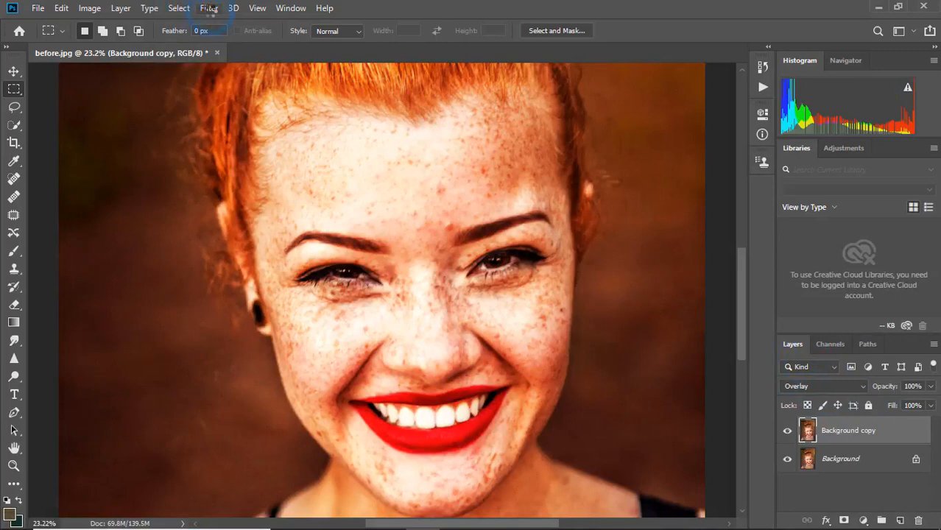
# Apply a High Pass filter to the Background copy layer, increasing the radius well above its preset value.
pyautogui.click(209, 8)
pyautogui.click(243, 281)
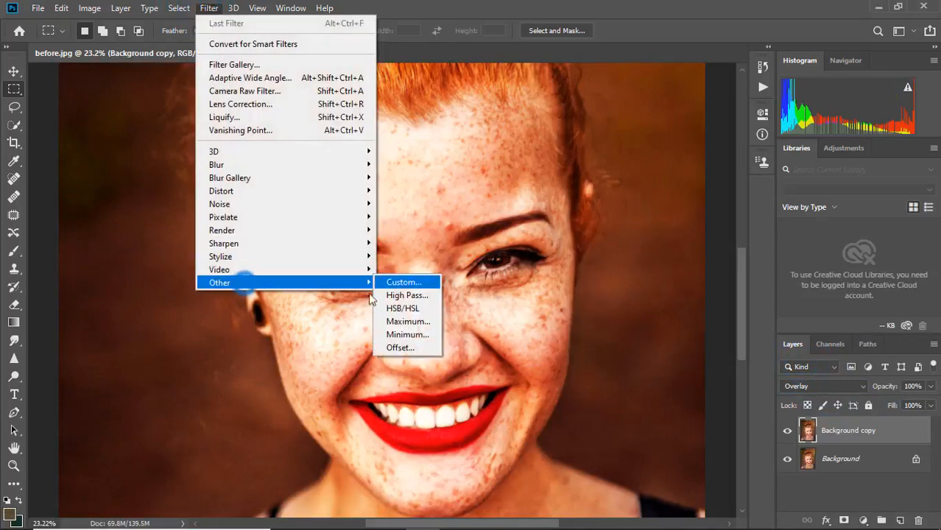
pyautogui.click(410, 296)
pyautogui.click(447, 301)
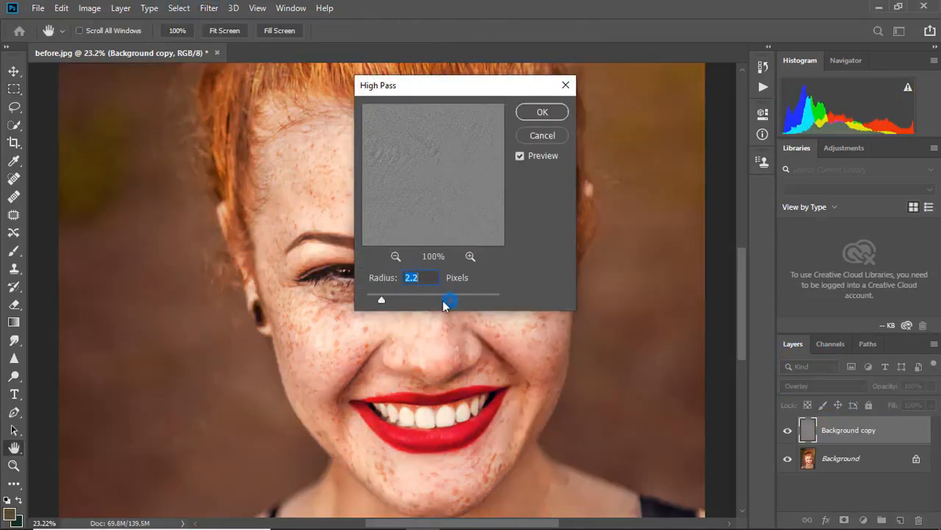
pyautogui.click(431, 300)
pyautogui.moveTo(436, 299); pyautogui.dragTo(437, 300)
pyautogui.click(541, 112)
pyautogui.press('m')
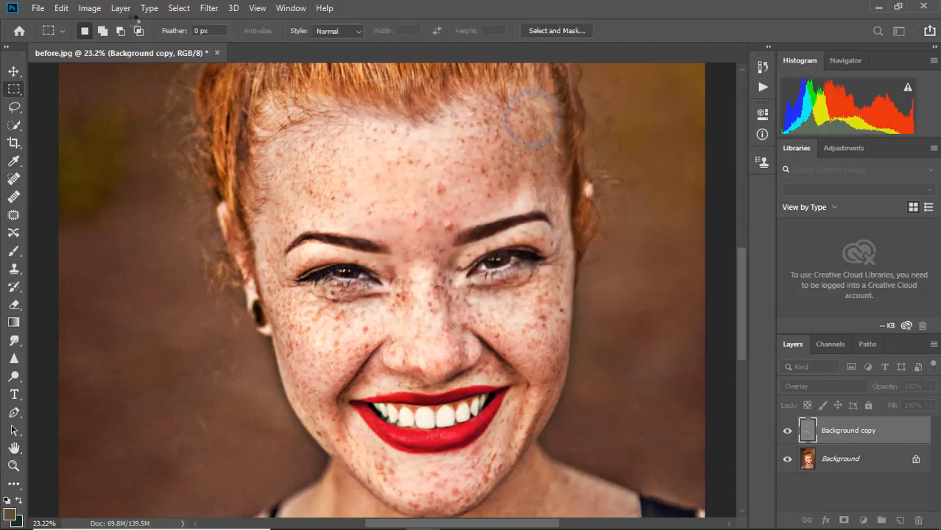
# Invert the tones of the high-pass Background copy layer.
pyautogui.click(90, 9)
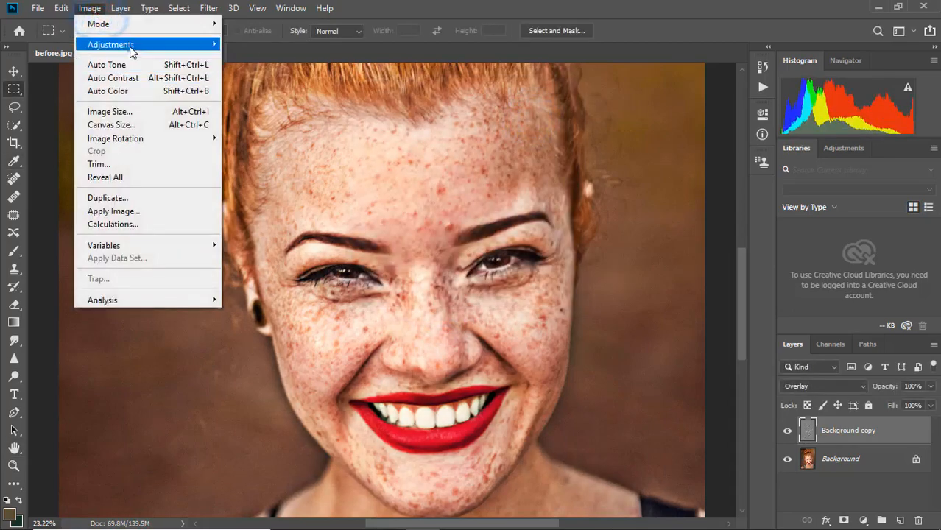
pyautogui.click(124, 44)
pyautogui.click(243, 204)
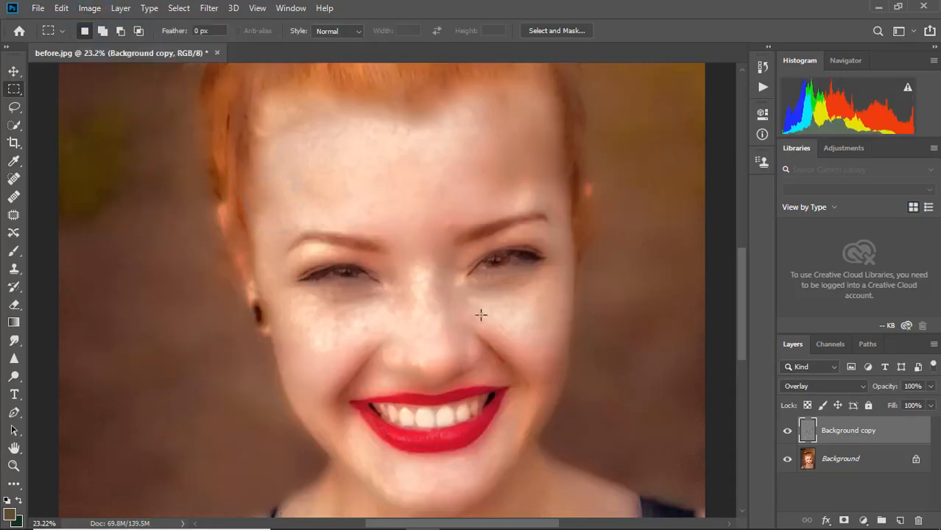
# Apply a Gaussian Blur with a radius of 3.7 pixels to the Background copy layer.
pyautogui.click(221, 9)
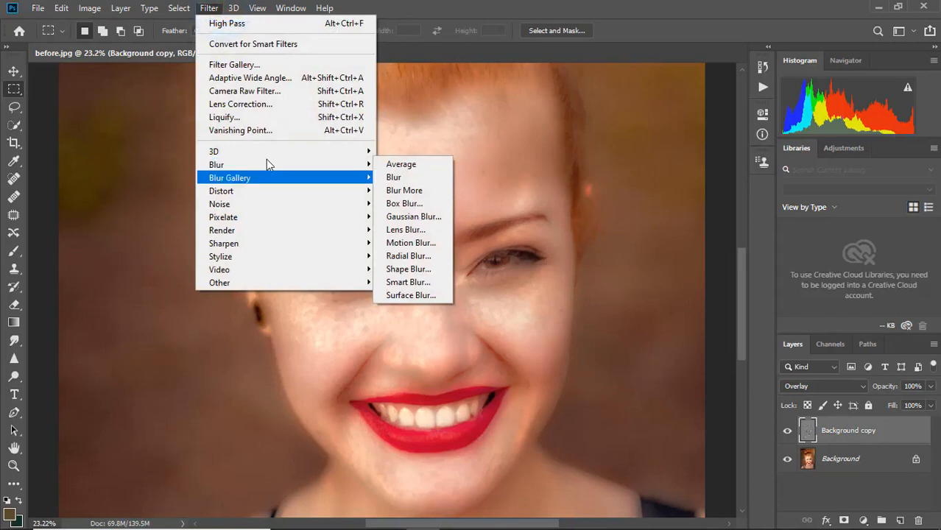
pyautogui.click(416, 217)
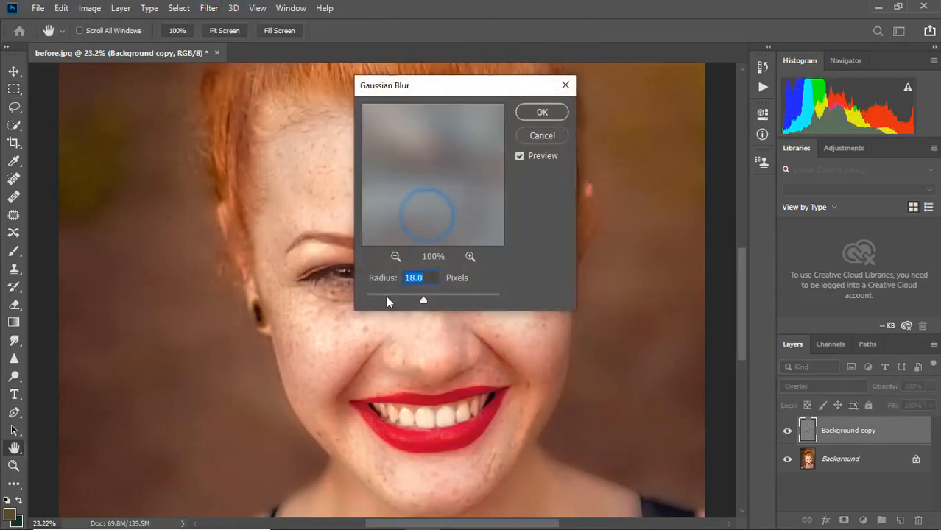
pyautogui.click(388, 299)
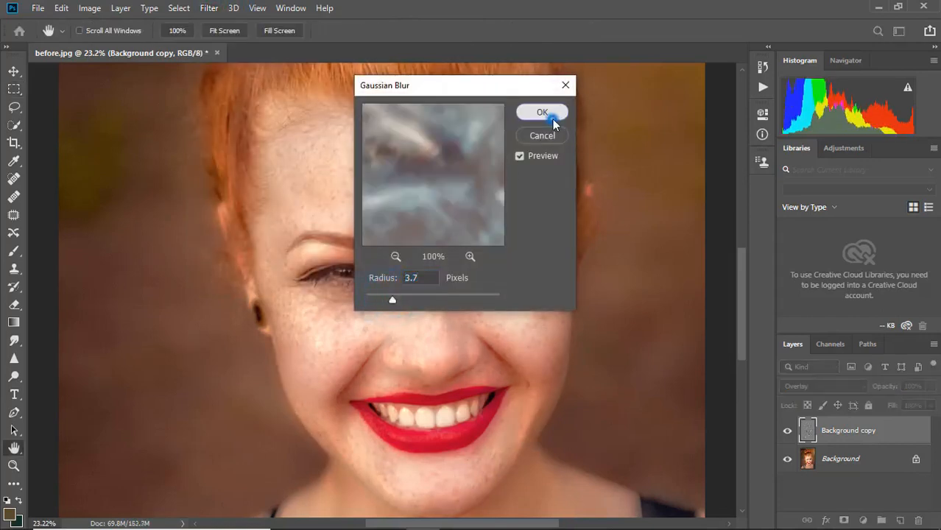
pyautogui.click(542, 112)
pyautogui.press('m')
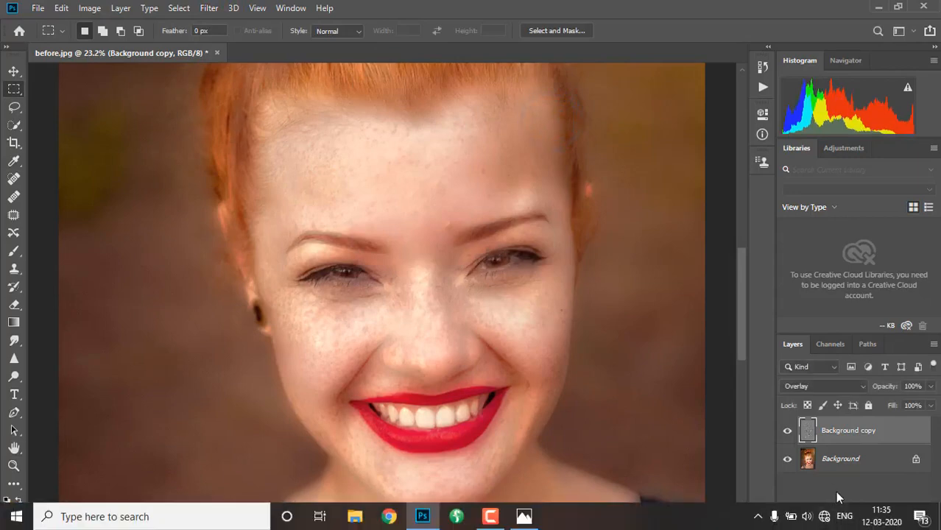
# Add a layer mask to the Background copy layer and invert the mask to black.
pyautogui.click(840, 460)
pyautogui.click(844, 441)
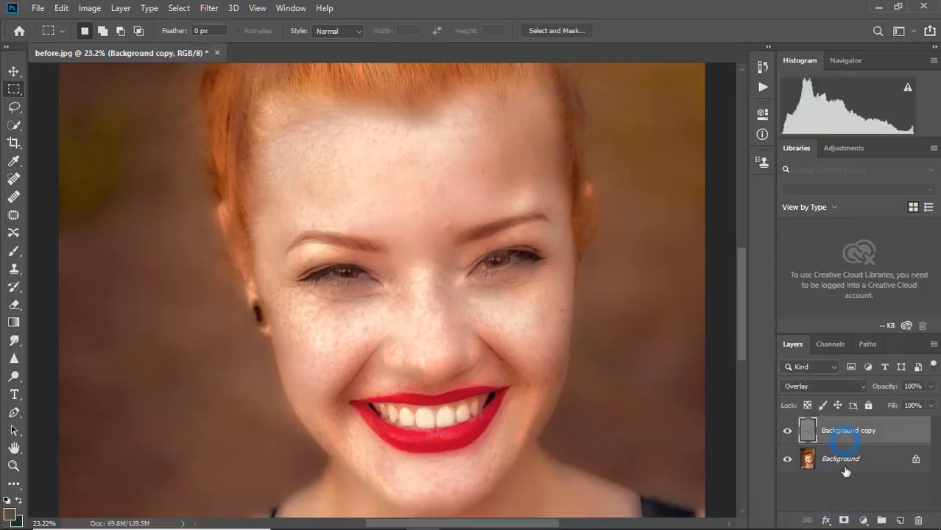
pyautogui.click(844, 521)
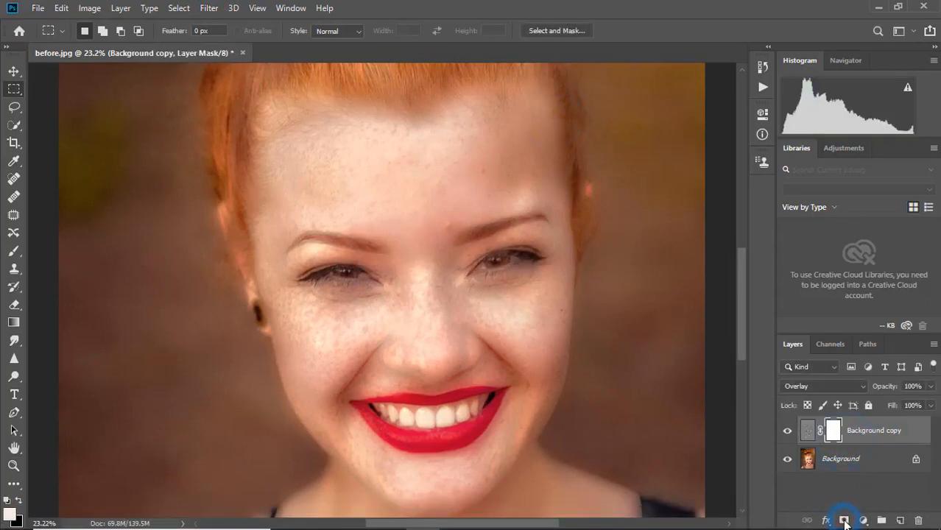
pyautogui.click(92, 8)
pyautogui.moveTo(132, 38)
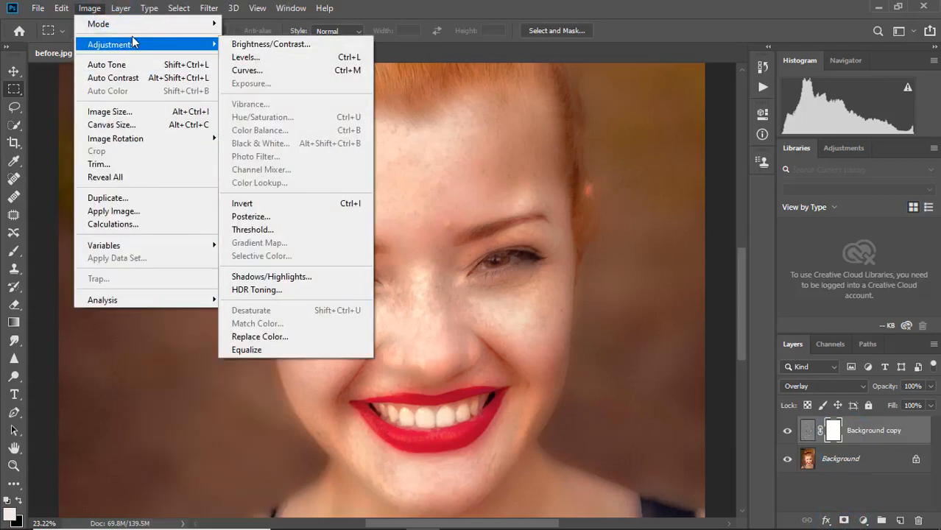
pyautogui.click(273, 204)
pyautogui.scroll(2, 272, 197)
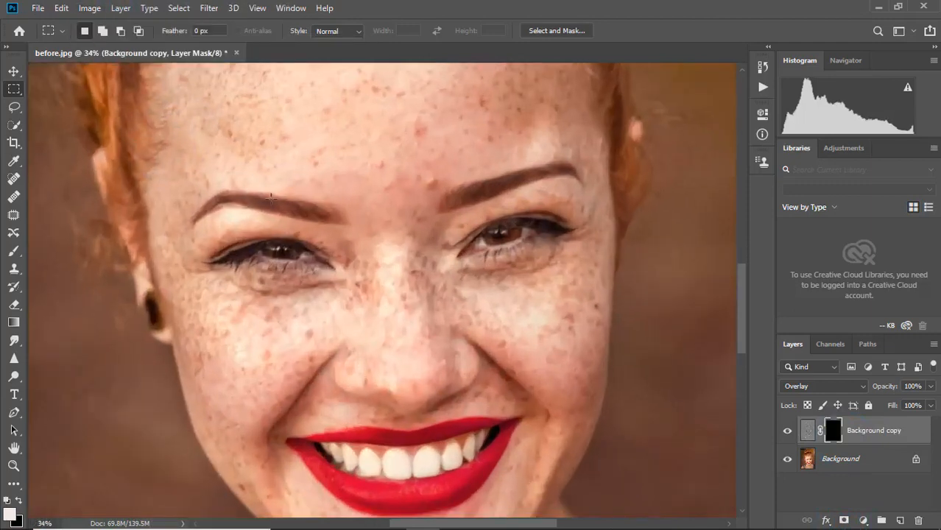
# Paint white on the mask over the nose and cheeks with a 235 px brush at 100% flow.
pyautogui.click(13, 250)
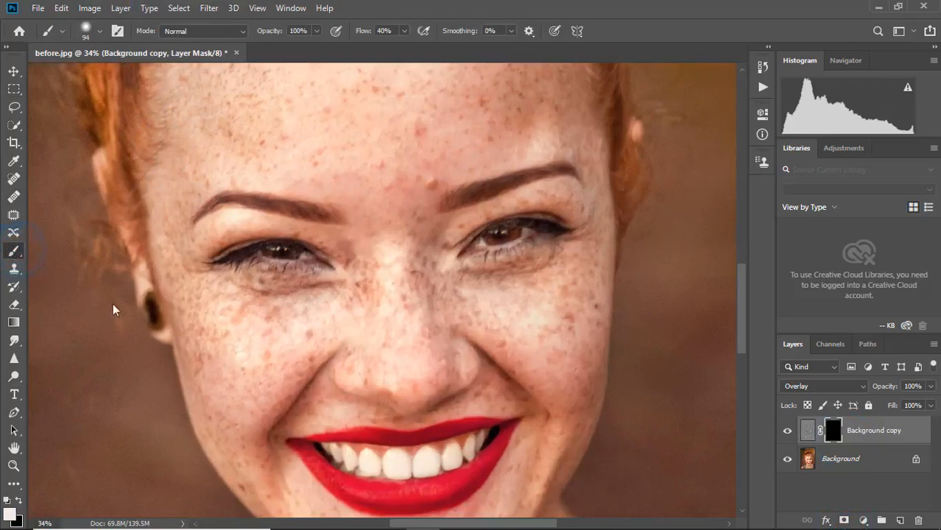
pyautogui.keyDown('alt'); pyautogui.rightClick(295, 324); pyautogui.keyUp('alt')
pyautogui.moveTo(342, 306); pyautogui.dragTo(317, 329)
pyautogui.moveTo(360, 31); pyautogui.dragTo(404, 32)
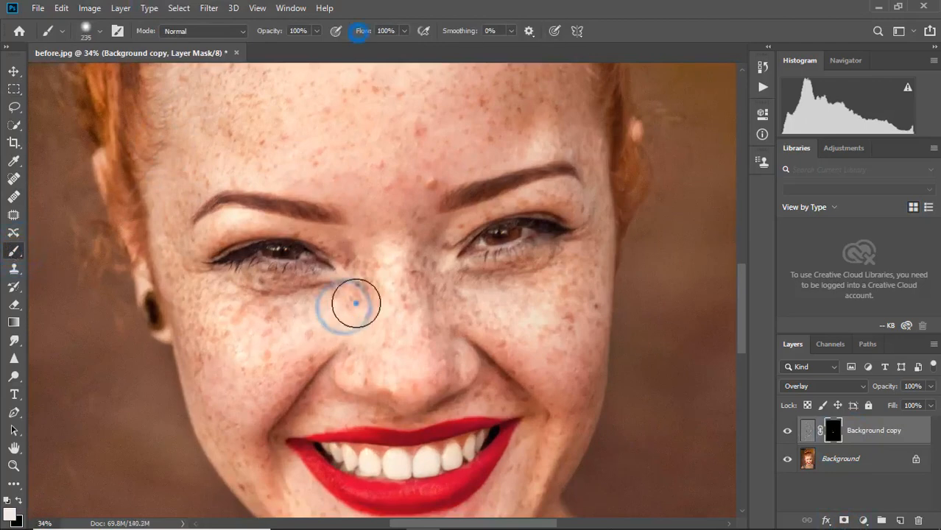
pyautogui.moveTo(355, 303)
pyautogui.mouseDown()
pyautogui.moveTo(280, 324)
pyautogui.moveTo(260, 483)
pyautogui.moveTo(394, 360)
pyautogui.mouseUp()
pyautogui.moveTo(380, 290)
pyautogui.mouseDown()
pyautogui.moveTo(313, 315)
pyautogui.moveTo(515, 319)
pyautogui.mouseUp()
pyautogui.moveTo(458, 301)
pyautogui.mouseDown()
pyautogui.moveTo(577, 338)
pyautogui.moveTo(519, 305)
pyautogui.moveTo(452, 396)
pyautogui.moveTo(291, 365)
pyautogui.moveTo(284, 324)
pyautogui.mouseUp()
pyautogui.scroll(-2, 519, 305)
pyautogui.scroll(-2, 519, 306)
pyautogui.scroll(2, 407, 312)
pyautogui.moveTo(407, 313)
pyautogui.mouseDown()
pyautogui.moveTo(378, 303)
pyautogui.moveTo(379, 287)
pyautogui.moveTo(539, 149)
pyautogui.moveTo(546, 164)
pyautogui.moveTo(218, 160)
pyautogui.moveTo(382, 284)
pyautogui.mouseUp()
# Reveal the smoothing on the forehead, temple and upper cheeks by painting white on the mask.
pyautogui.scroll(5, 387, 306)
pyautogui.click(252, 283)
pyautogui.click(180, 294)
pyautogui.click(176, 384)
pyautogui.click(206, 447)
pyautogui.click(211, 432)
pyautogui.click(228, 436)
pyautogui.click(424, 409)
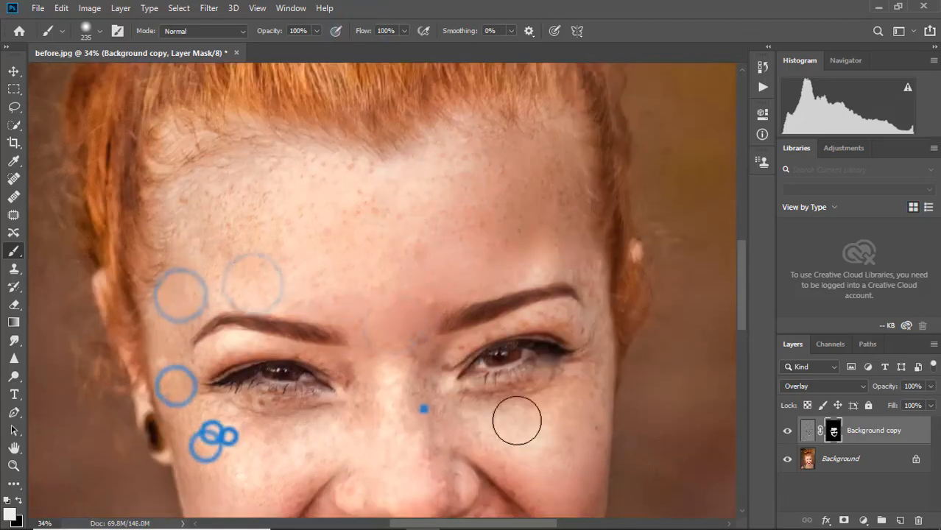
pyautogui.click(484, 410)
# Reduce the brush to 175 px and paint the mask around the eyelid and brow of the right-hand eye.
pyautogui.press('[')
pyautogui.press('[')
pyautogui.press('[')
pyautogui.press('[')
pyautogui.press('[')
pyautogui.press('[')
pyautogui.click(458, 347)
pyautogui.click(467, 342)
pyautogui.click(541, 315)
pyautogui.click(593, 334)
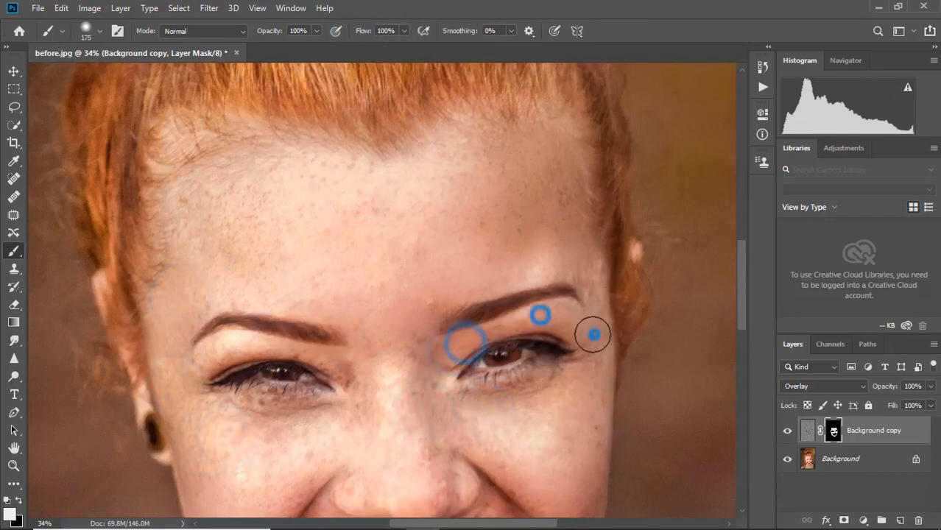
# Paint the mask around the left-hand eye and its outer corner with a smaller brush.
pyautogui.press('[')
pyautogui.press('[')
pyautogui.press('[')
pyautogui.press('[')
pyautogui.press('[')
pyautogui.click(347, 369)
pyautogui.click(290, 352)
pyautogui.click(236, 344)
pyautogui.click(182, 367)
# Paint the mask under the eyes and across the bridge of the nose with a 150 px brush.
pyautogui.press(']')
pyautogui.press(']')
pyautogui.press(']')
pyautogui.press(']')
pyautogui.press(']')
pyautogui.press(']')
pyautogui.press(']')
pyautogui.press(']')
pyautogui.scroll(-2, 210, 451)
pyautogui.click(320, 332)
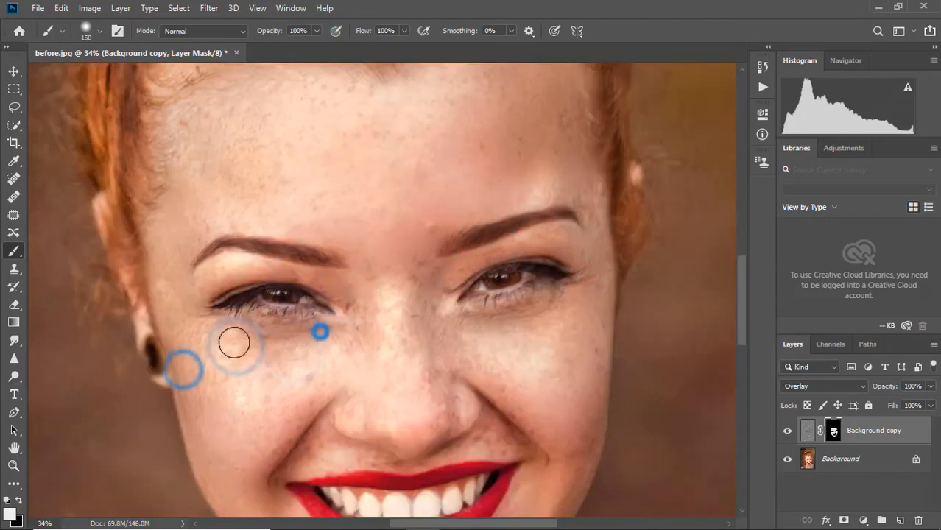
pyautogui.click(366, 313)
pyautogui.click(353, 302)
pyautogui.click(442, 323)
pyautogui.click(493, 325)
# Paint the mask beside the nose, along the smile line and above the upper lip, reducing the brush to 125 px.
pyautogui.scroll(-2, 504, 323)
pyautogui.click(478, 296)
pyautogui.click(508, 313)
pyautogui.click(488, 355)
pyautogui.press('[')
pyautogui.press('[')
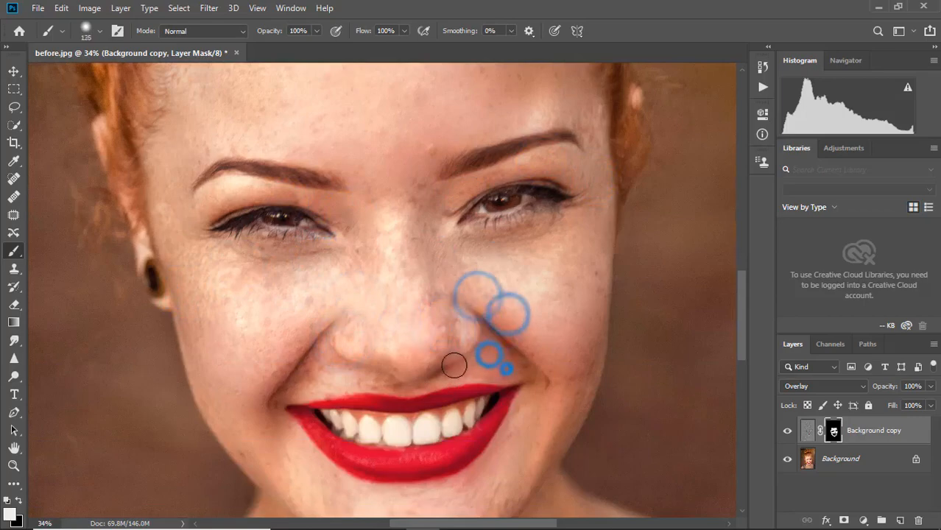
pyautogui.click(382, 379)
pyautogui.scroll(-2, 361, 380)
pyautogui.scroll(-5, 367, 379)
pyautogui.scroll(2, 374, 376)
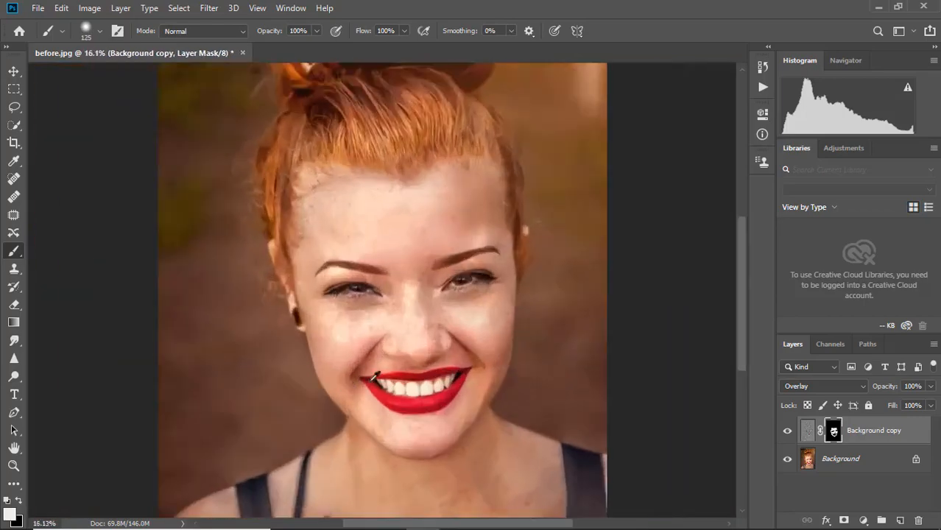
# Compare the smoothing by toggling its layer, merge it into the background, and add a new empty layer.
pyautogui.click(787, 431)
pyautogui.click(788, 432)
pyautogui.rightClick(873, 460)
pyautogui.click(870, 420)
pyautogui.click(900, 520)
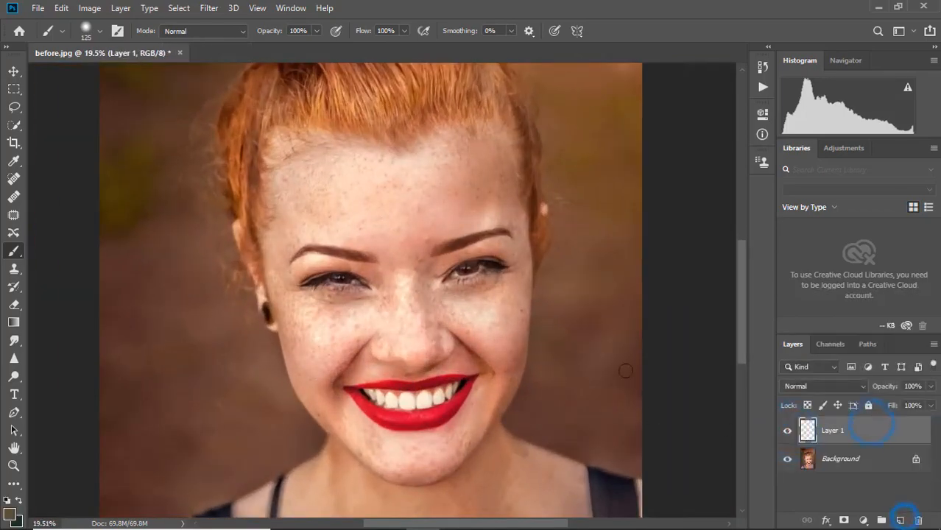
# Sample the forehead skin tone and paint it over the forehead on Layer 1 at 18% brush opacity.
pyautogui.keyDown('alt'); pyautogui.rightClick(293, 184); pyautogui.keyUp('alt')
pyautogui.keyDown('alt'); pyautogui.click(404, 176); pyautogui.keyUp('alt')
pyautogui.moveTo(268, 31); pyautogui.dragTo(206, 55)
pyautogui.keyDown('alt'); pyautogui.rightClick(453, 177); pyautogui.keyUp('alt')
pyautogui.moveTo(486, 159)
pyautogui.mouseDown()
pyautogui.moveTo(485, 195)
pyautogui.moveTo(365, 176)
pyautogui.mouseUp()
pyautogui.keyDown('alt'); pyautogui.rightClick(436, 303); pyautogui.keyUp('alt')
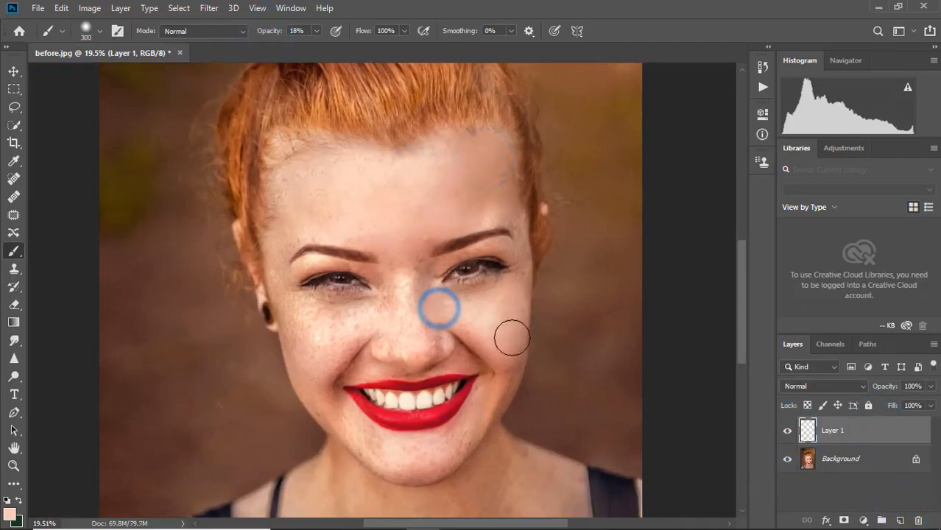
# Paint the sampled skin tone over the cheeks, nose and chin to even out the complexion.
pyautogui.moveTo(382, 309)
pyautogui.mouseDown()
pyautogui.moveTo(345, 318)
pyautogui.moveTo(363, 336)
pyautogui.moveTo(330, 349)
pyautogui.mouseUp()
pyautogui.moveTo(402, 279)
pyautogui.mouseDown()
pyautogui.moveTo(433, 339)
pyautogui.moveTo(420, 290)
pyautogui.moveTo(464, 356)
pyautogui.moveTo(413, 416)
pyautogui.moveTo(321, 360)
pyautogui.moveTo(353, 393)
pyautogui.mouseUp()
pyautogui.scroll(-1, 456, 350)
pyautogui.moveTo(368, 412); pyautogui.dragTo(414, 429)
pyautogui.moveTo(436, 311); pyautogui.dragTo(411, 236)
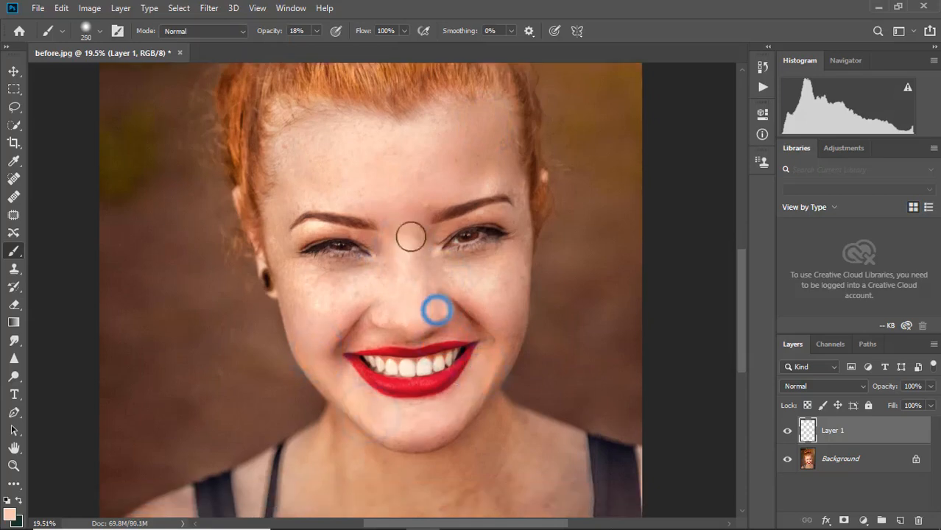
# Sample the darker skin tone beside the nose and paint around the mouth, starting with a 150 px brush.
pyautogui.scroll(-1, 480, 371)
pyautogui.scroll(1, 481, 370)
pyautogui.keyDown('alt'); pyautogui.click(472, 282); pyautogui.keyUp('alt')
pyautogui.press('[')
pyautogui.press('[')
pyautogui.press('[')
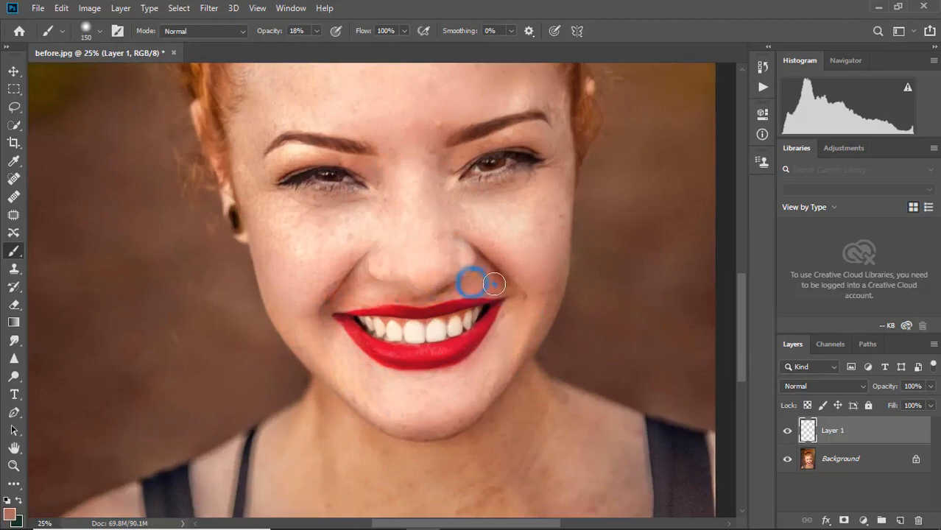
pyautogui.moveTo(493, 282)
pyautogui.mouseDown()
pyautogui.moveTo(442, 297)
pyautogui.moveTo(356, 286)
pyautogui.moveTo(390, 296)
pyautogui.mouseUp()
pyautogui.scroll(-3, 371, 295)
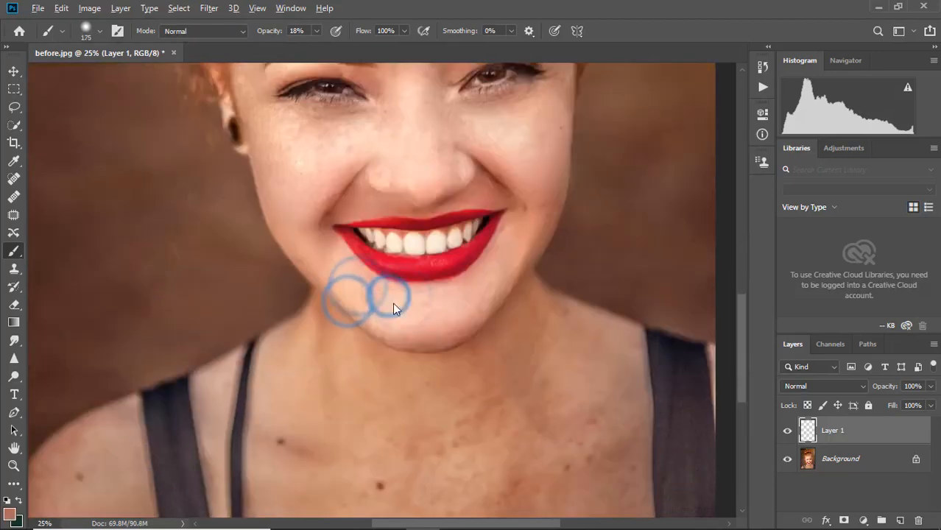
# Sample the chin's skin tone and paint it along the jaw, chin and cheek beside the mouth.
pyautogui.keyDown('alt'); pyautogui.click(414, 310); pyautogui.keyUp('alt')
pyautogui.press('[')
pyautogui.moveTo(302, 263); pyautogui.dragTo(345, 290)
pyautogui.moveTo(355, 309); pyautogui.dragTo(395, 331)
pyautogui.moveTo(466, 320)
pyautogui.mouseDown()
pyautogui.moveTo(537, 229)
pyautogui.moveTo(549, 270)
pyautogui.moveTo(503, 223)
pyautogui.mouseUp()
# Resize the brush and paint skin tone over the side of the forehead and between the eyebrows.
pyautogui.scroll(2, 537, 229)
pyautogui.keyDown('alt'); pyautogui.rightClick(524, 242); pyautogui.keyUp('alt')
pyautogui.scroll(-2, 513, 224)
pyautogui.scroll(5, 513, 224)
pyautogui.moveTo(514, 155)
pyautogui.mouseDown()
pyautogui.moveTo(483, 192)
pyautogui.moveTo(478, 183)
pyautogui.mouseUp()
pyautogui.keyDown('alt'); pyautogui.rightClick(483, 193); pyautogui.keyUp('alt')
pyautogui.moveTo(411, 252); pyautogui.dragTo(407, 243)
# Sample the light skin tone under the eyebrow and paint it over both upper eyelids at 18% opacity.
pyautogui.keyDown('alt'); pyautogui.rightClick(288, 263); pyautogui.keyUp('alt')
pyautogui.keyDown('alt'); pyautogui.click(286, 266); pyautogui.keyUp('alt')
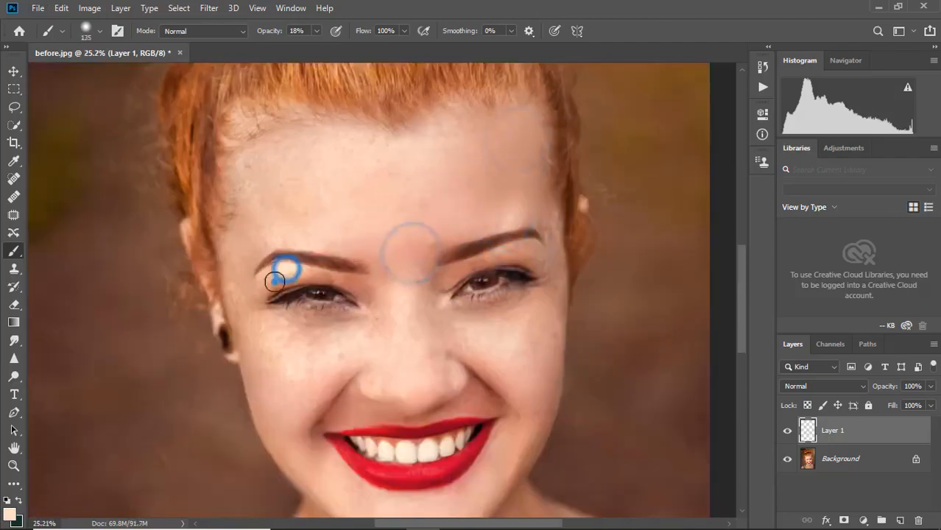
pyautogui.moveTo(273, 279); pyautogui.dragTo(372, 277)
pyautogui.moveTo(447, 278); pyautogui.dragTo(530, 259)
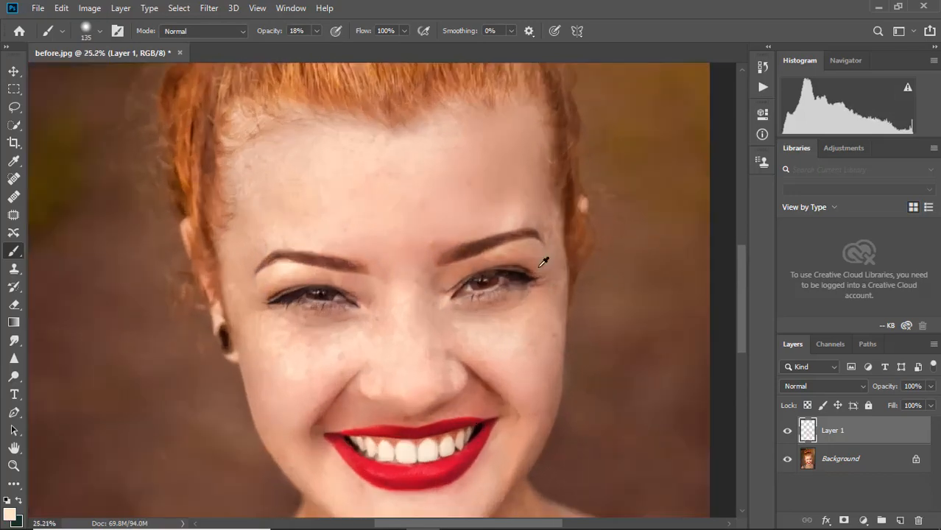
pyautogui.keyDown('alt'); pyautogui.rightClick(537, 261); pyautogui.keyUp('alt')
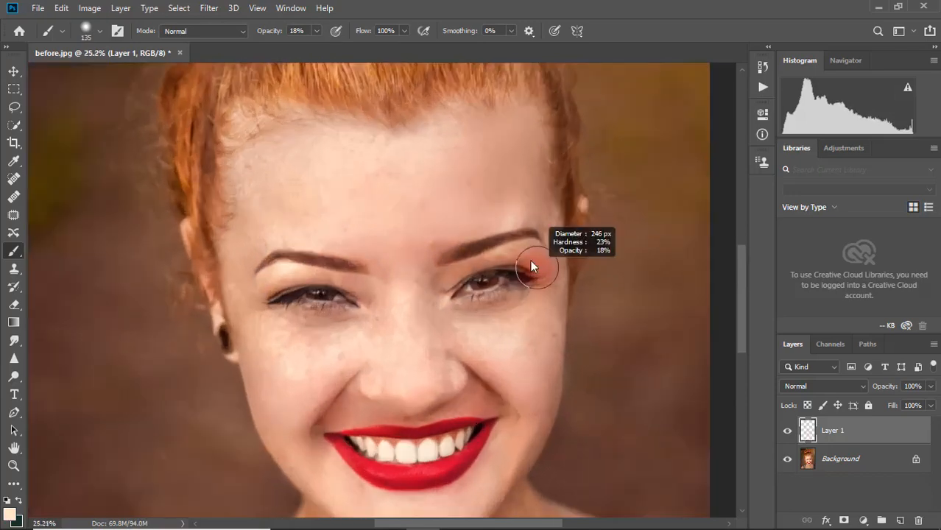
pyautogui.moveTo(536, 260)
pyautogui.mouseDown()
pyautogui.moveTo(510, 256)
pyautogui.moveTo(433, 280)
pyautogui.mouseUp()
pyautogui.keyDown('alt'); pyautogui.rightClick(505, 256); pyautogui.keyUp('alt')
# Compare the portrait with and without the painted skin tones on Layer 1.
pyautogui.scroll(-4, 438, 274)
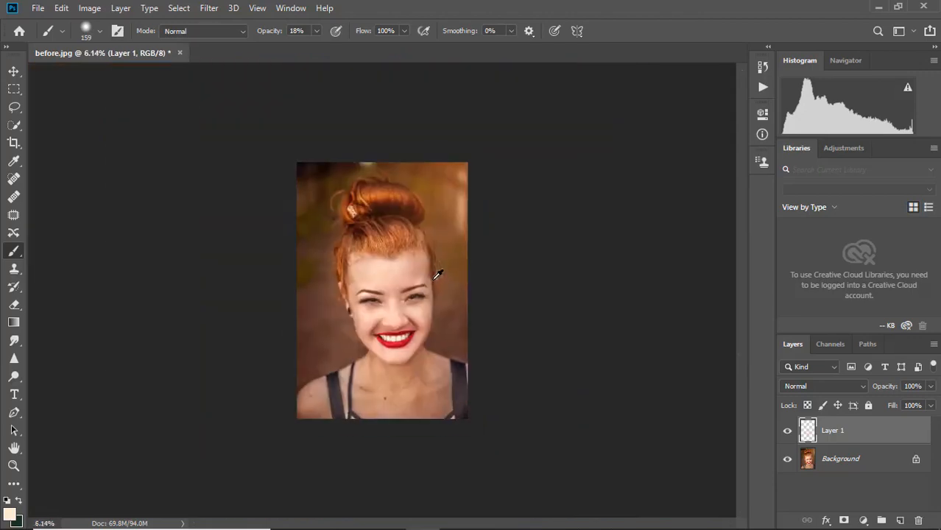
pyautogui.scroll(3, 441, 273)
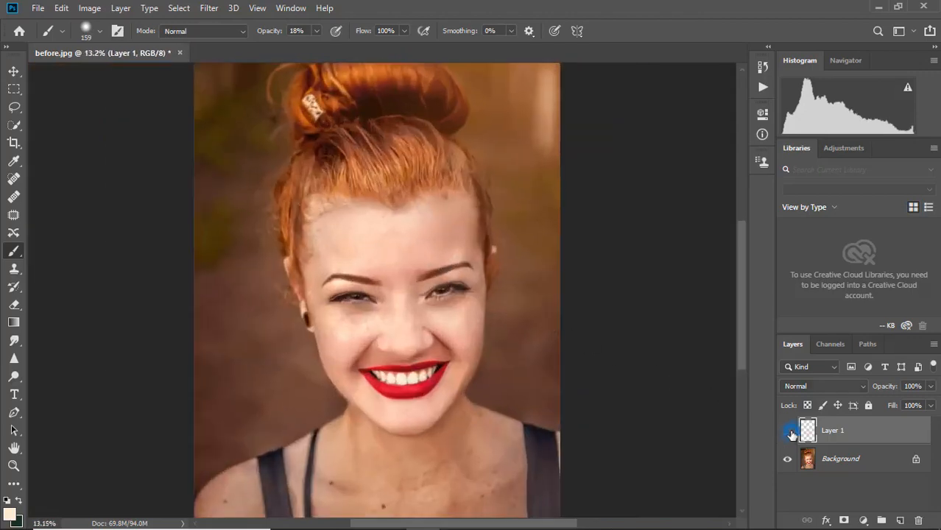
pyautogui.click(790, 433)
pyautogui.click(789, 432)
pyautogui.click(789, 432)
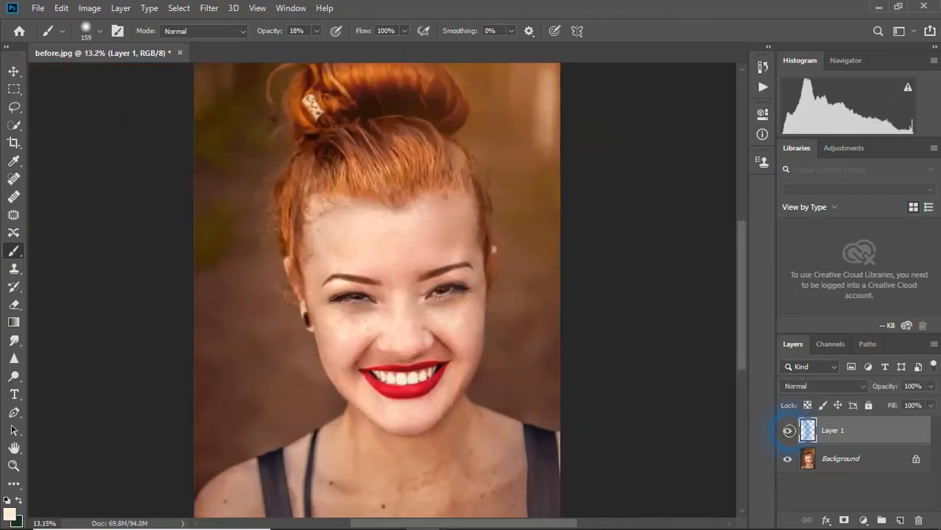
pyautogui.scroll(2, 476, 342)
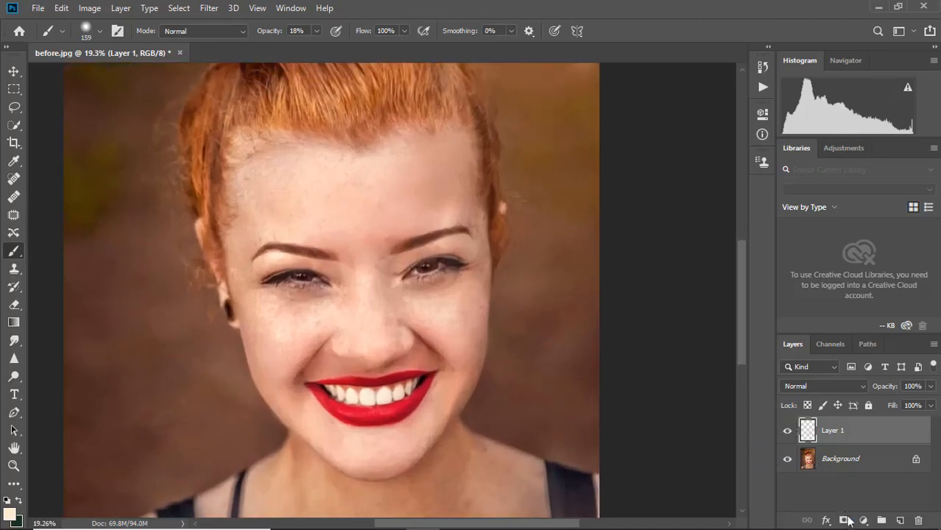
# Add a layer mask to Layer 1 and paint black over the eyes with an 85 px brush at 100% opacity.
pyautogui.click(848, 520)
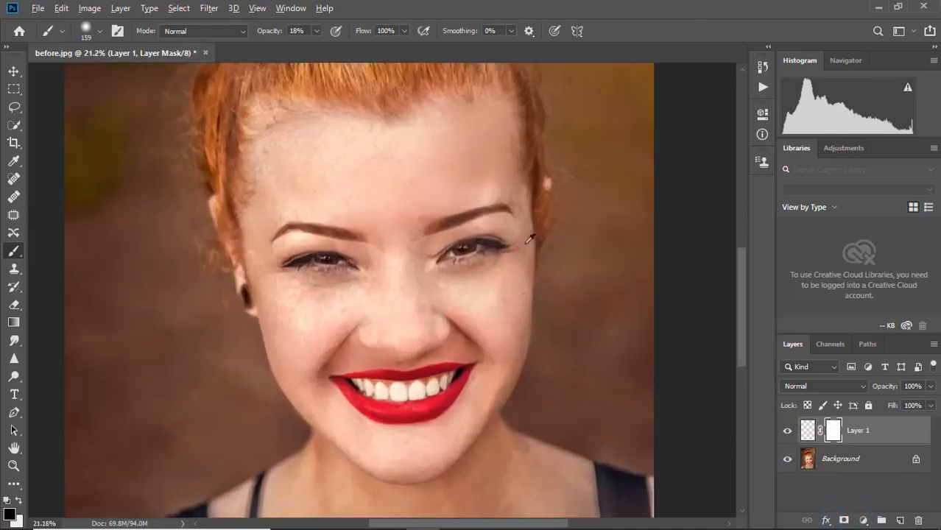
pyautogui.scroll(6, 401, 294)
pyautogui.moveTo(578, 204)
pyautogui.keyDown('alt'); pyautogui.mouseDown()
pyautogui.moveTo(556, 206)
pyautogui.moveTo(565, 209)
pyautogui.mouseUp(); pyautogui.keyUp('alt')
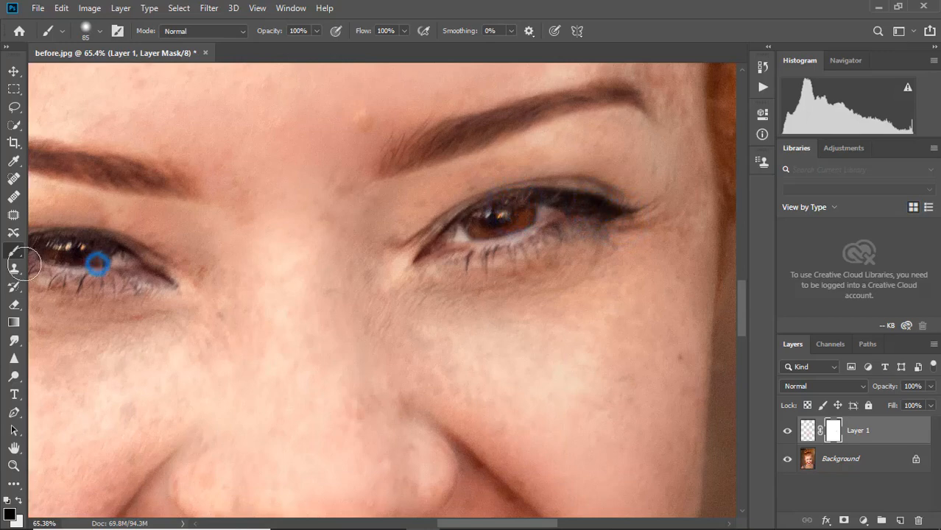
pyautogui.scroll(-4, 25, 266)
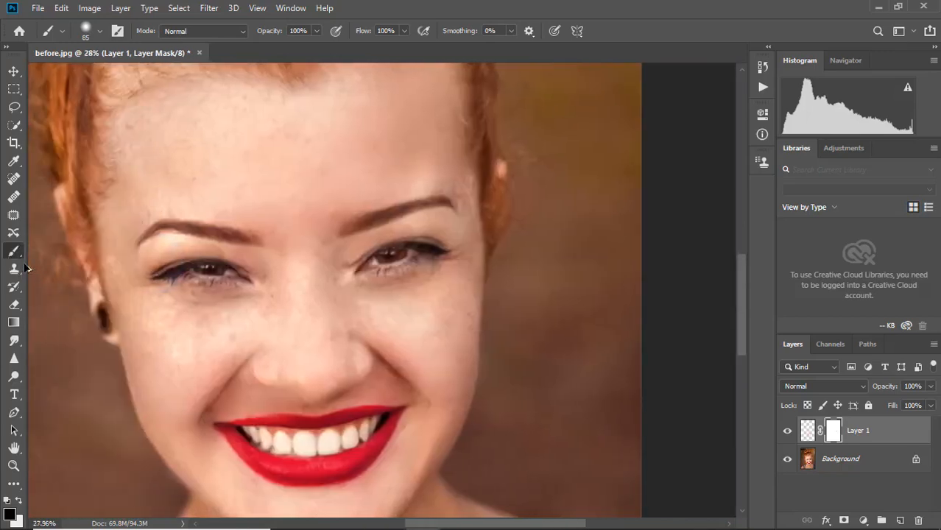
# Flatten Layer 1 and its mask into the Background, and duplicate the Background layer.
pyautogui.scroll(-4, 25, 266)
pyautogui.scroll(2, 25, 267)
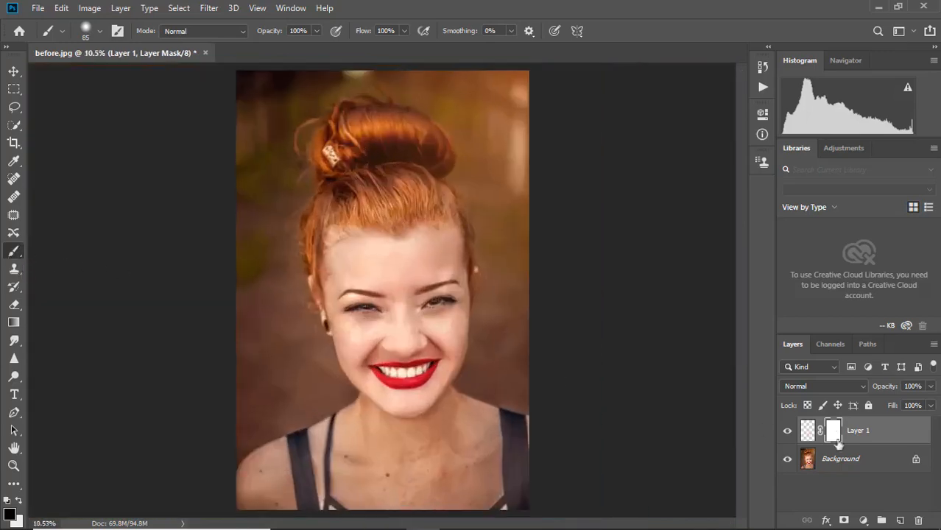
pyautogui.rightClick(888, 457)
pyautogui.click(873, 410)
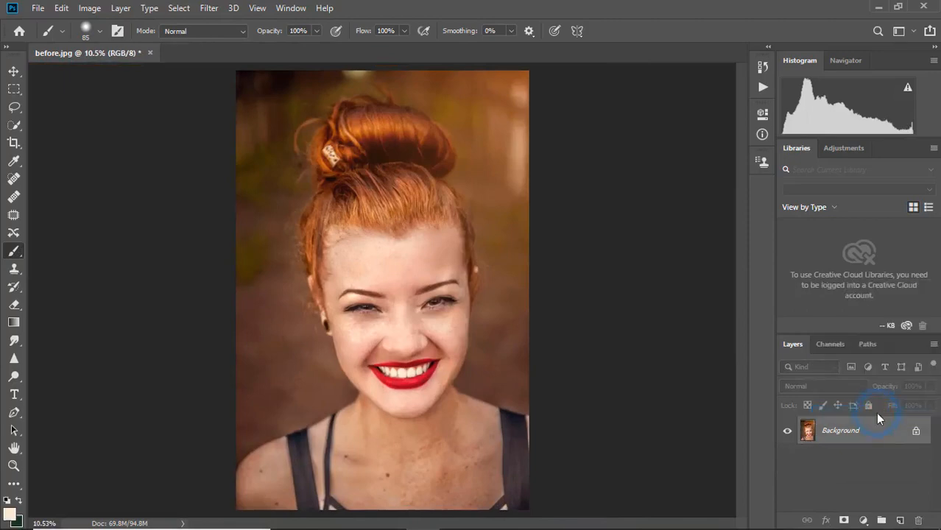
pyautogui.moveTo(892, 434); pyautogui.dragTo(900, 520)
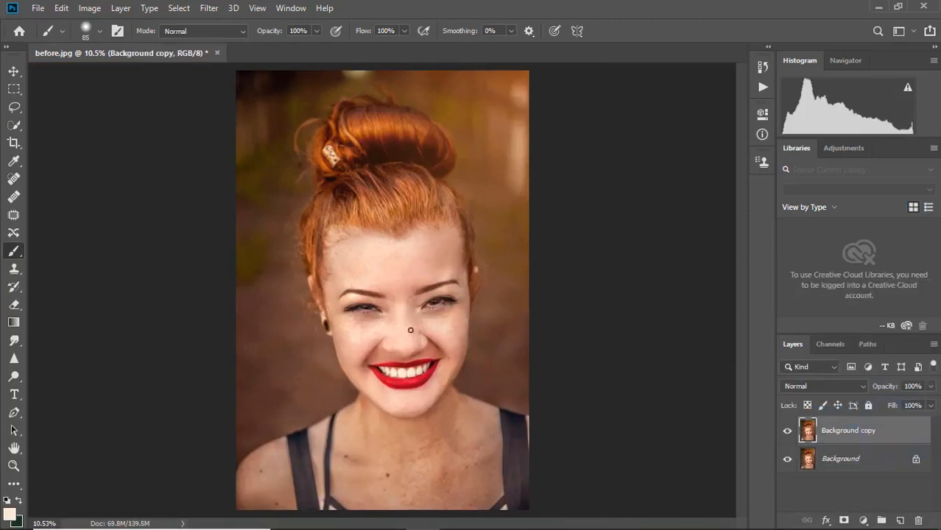
# Apply the Median noise filter to the Background copy layer, with a radius strong enough to smooth away the skin texture.
pyautogui.scroll(4, 410, 330)
pyautogui.click(205, 8)
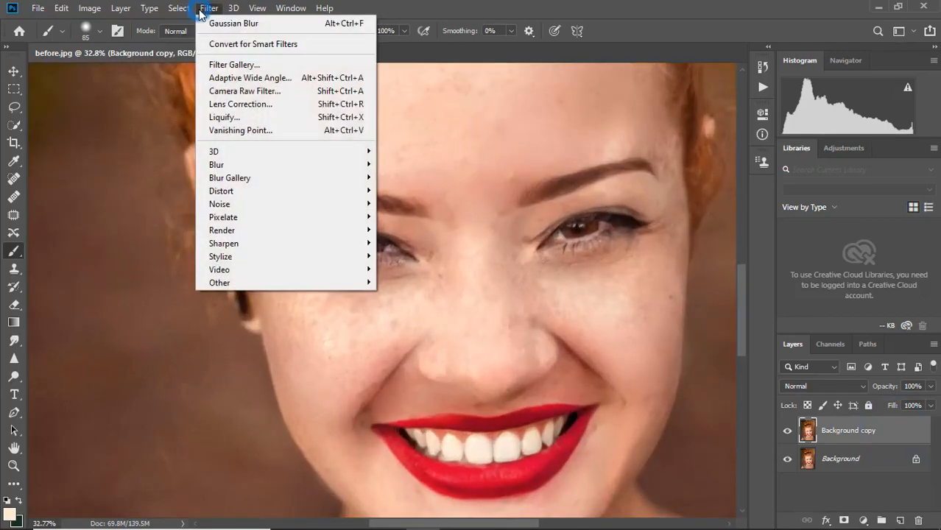
pyautogui.moveTo(248, 210)
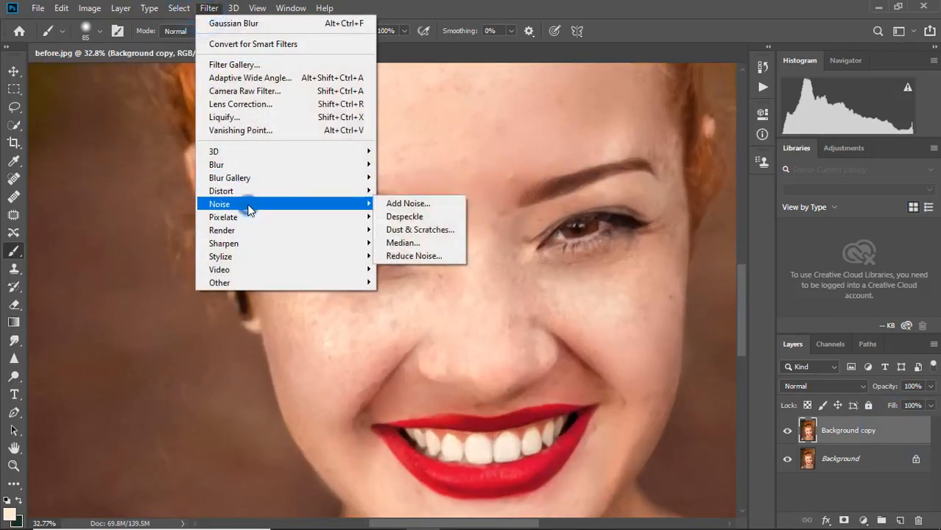
pyautogui.click(423, 243)
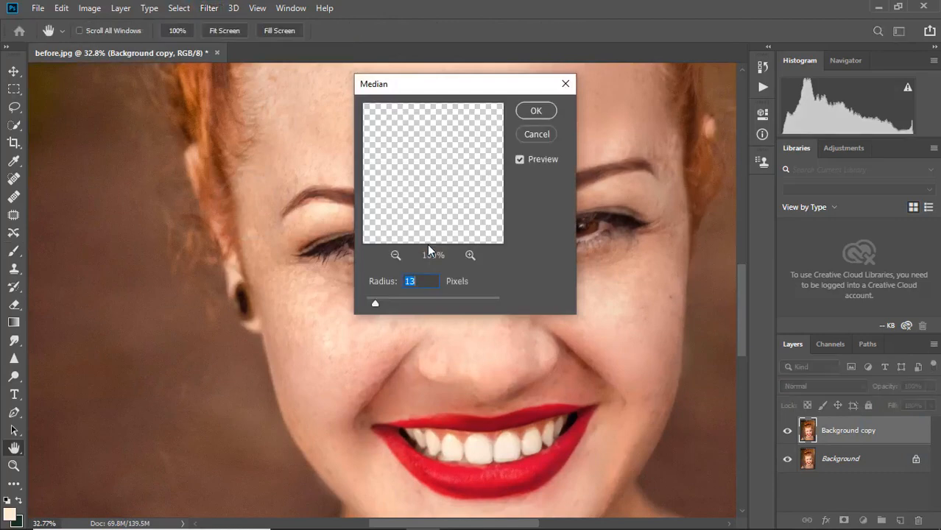
pyautogui.click(401, 305)
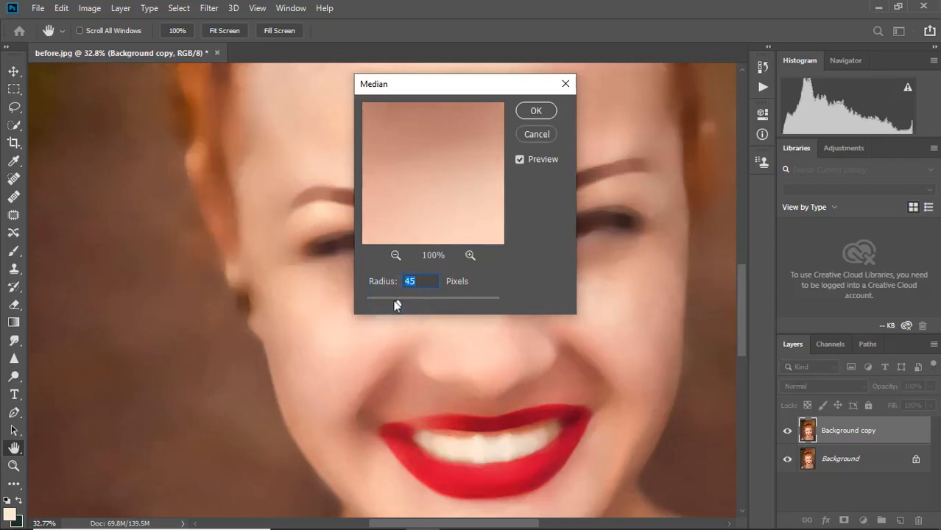
pyautogui.moveTo(394, 302); pyautogui.dragTo(390, 302)
pyautogui.click(536, 111)
pyautogui.press('b')
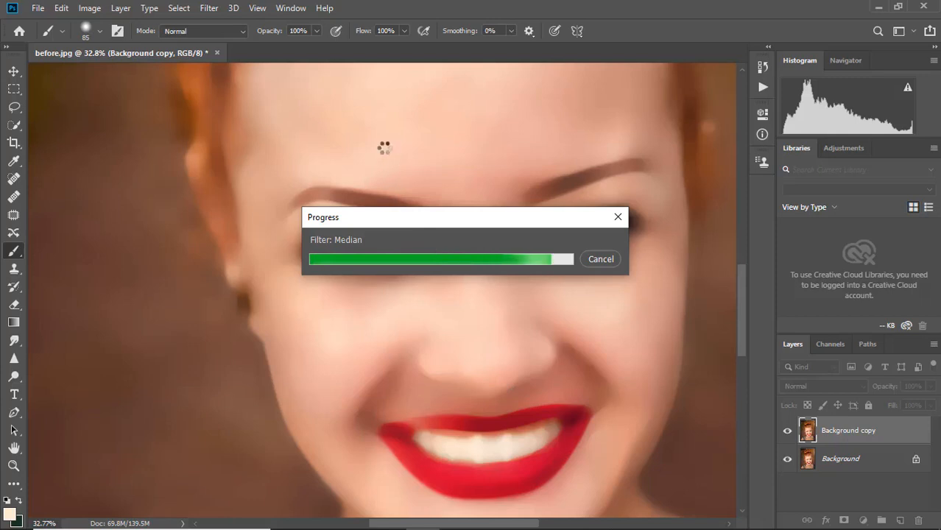
# Open the Camera Raw Filter on the smoothed layer and set Highlights to +73 and Texture to +100.
pyautogui.click(209, 15)
pyautogui.click(252, 89)
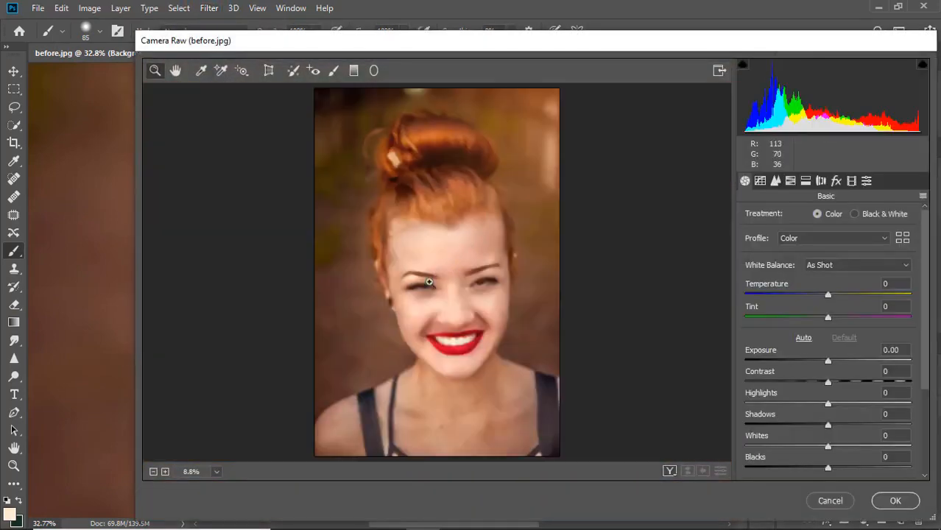
pyautogui.click(426, 286)
pyautogui.click(451, 287)
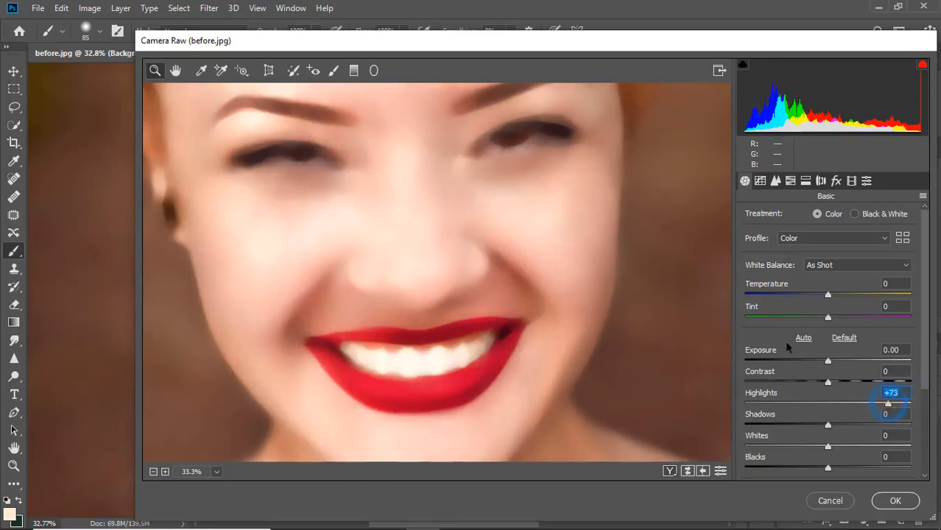
pyautogui.scroll(-4, 769, 337)
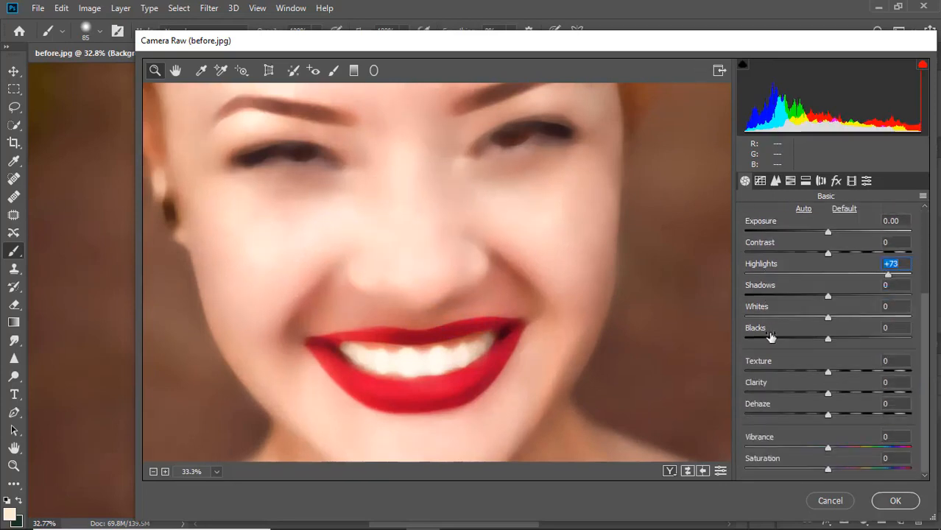
pyautogui.click(895, 371)
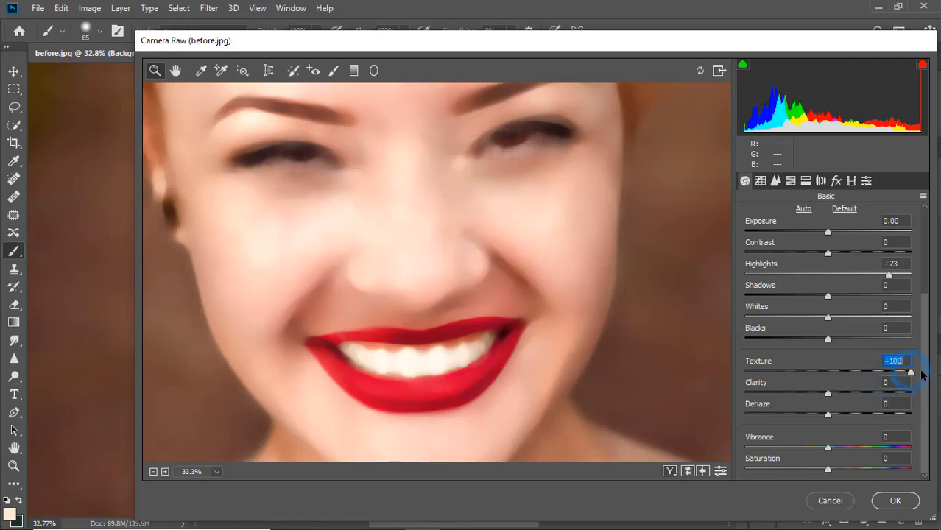
# Review the other Camera Raw adjustment categories without changing them, and apply the filter.
pyautogui.click(775, 181)
pyautogui.click(790, 181)
pyautogui.click(778, 182)
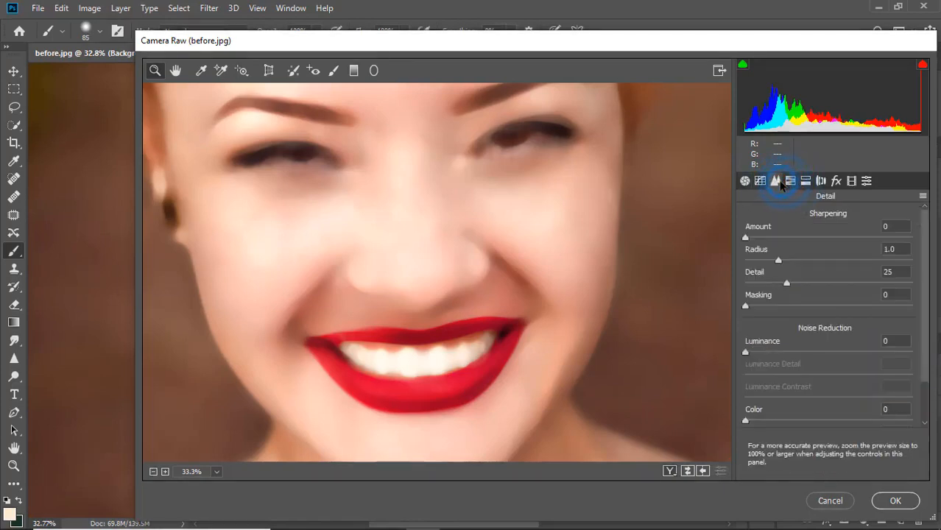
pyautogui.scroll(-2, 780, 184)
pyautogui.scroll(2, 809, 220)
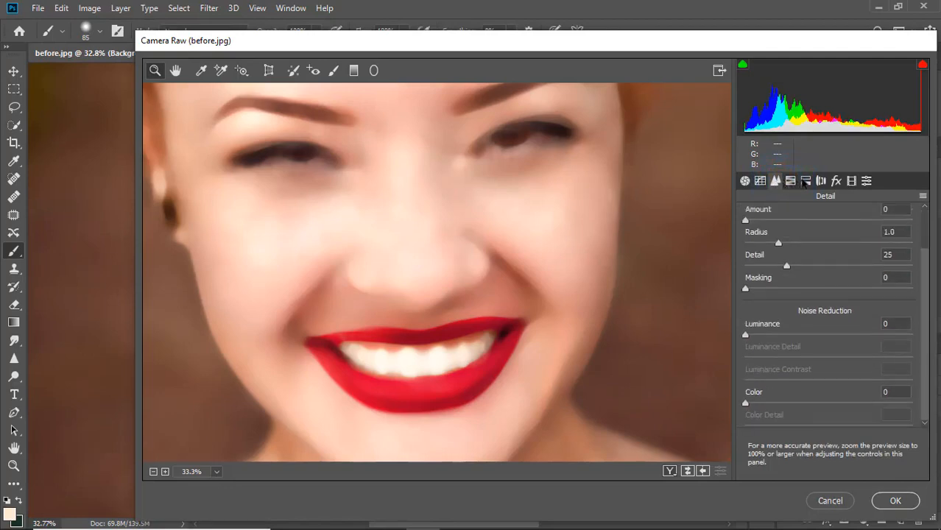
pyautogui.click(834, 181)
pyautogui.click(821, 181)
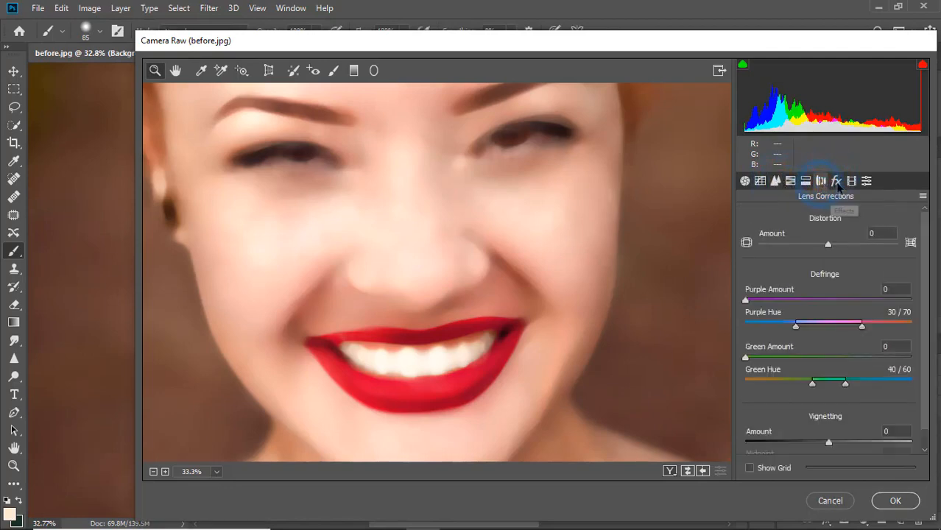
pyautogui.click(836, 181)
pyautogui.click(852, 182)
pyautogui.click(864, 182)
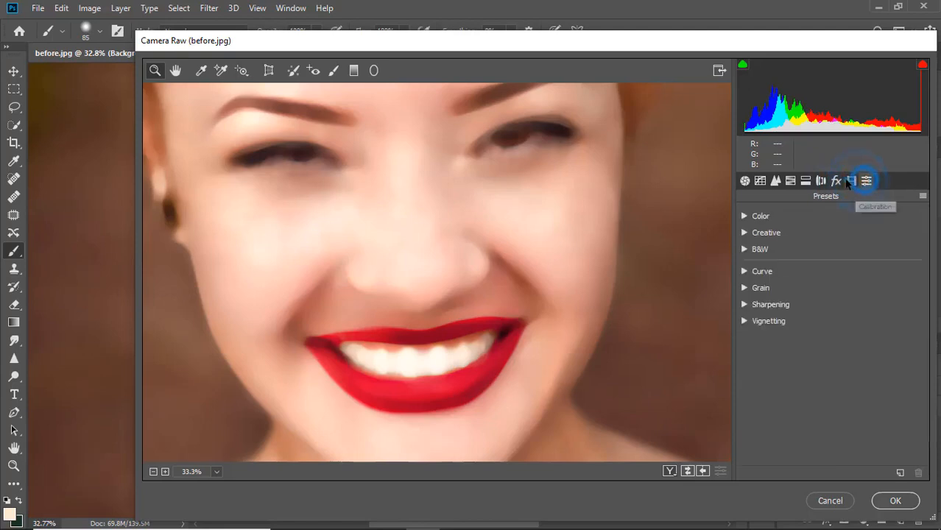
pyautogui.click(850, 182)
pyautogui.click(822, 182)
pyautogui.click(805, 181)
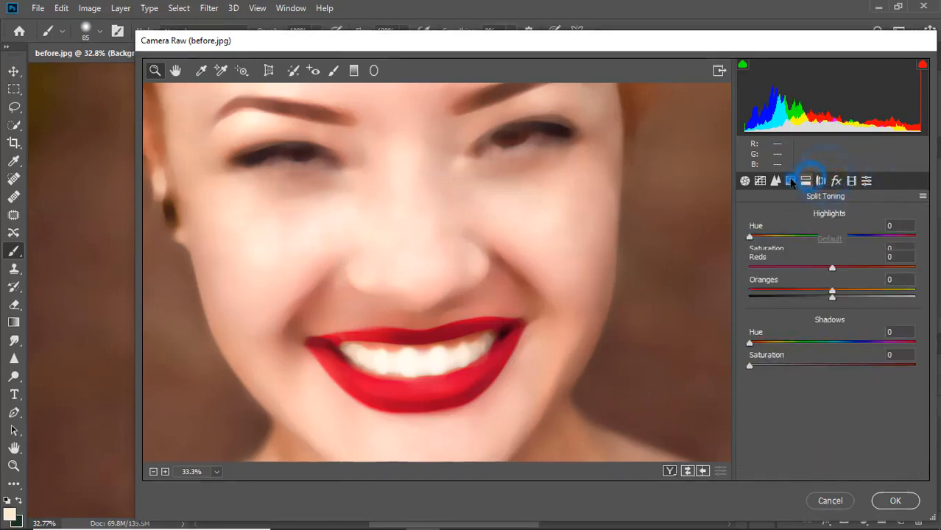
pyautogui.click(790, 181)
pyautogui.click(775, 181)
pyautogui.click(760, 181)
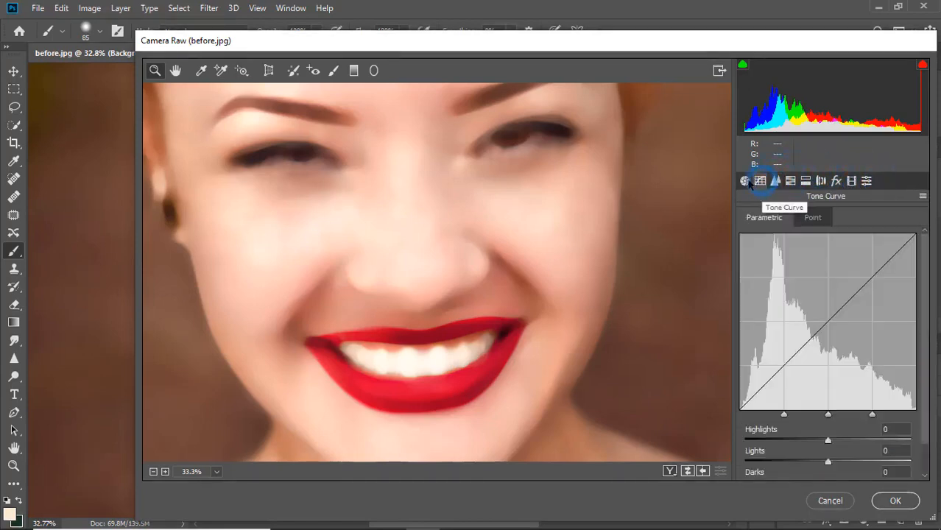
pyautogui.click(745, 181)
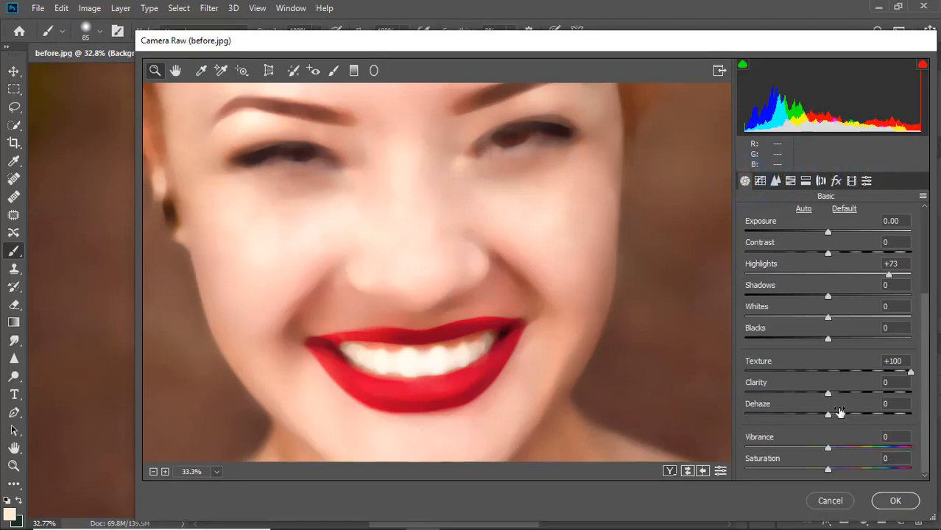
pyautogui.click(892, 499)
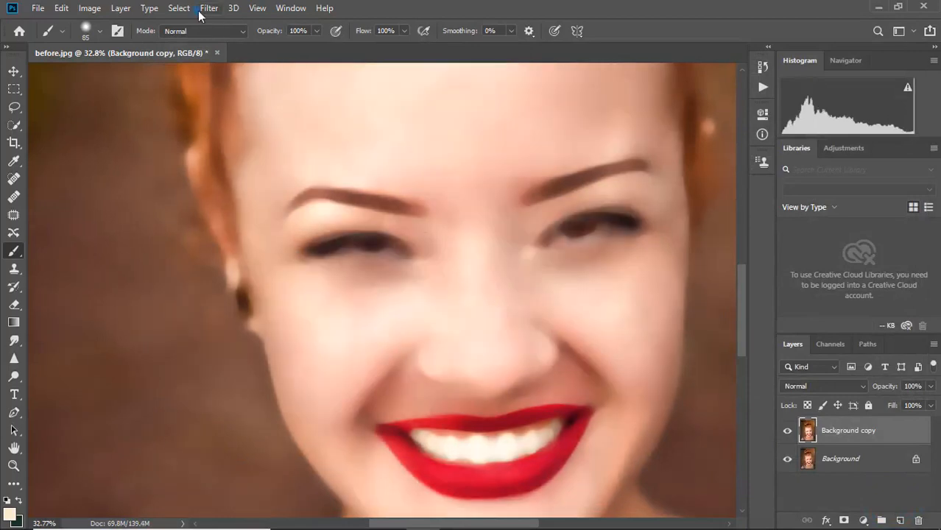
# Add 6.30% Gaussian noise, with Monochromatic off, to the Background copy layer.
pyautogui.click(203, 9)
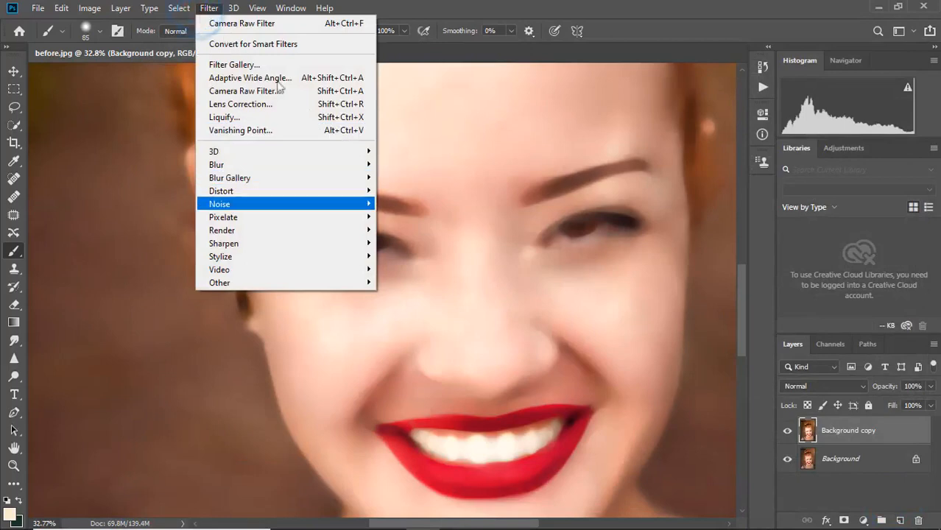
pyautogui.moveTo(294, 202)
pyautogui.click(407, 202)
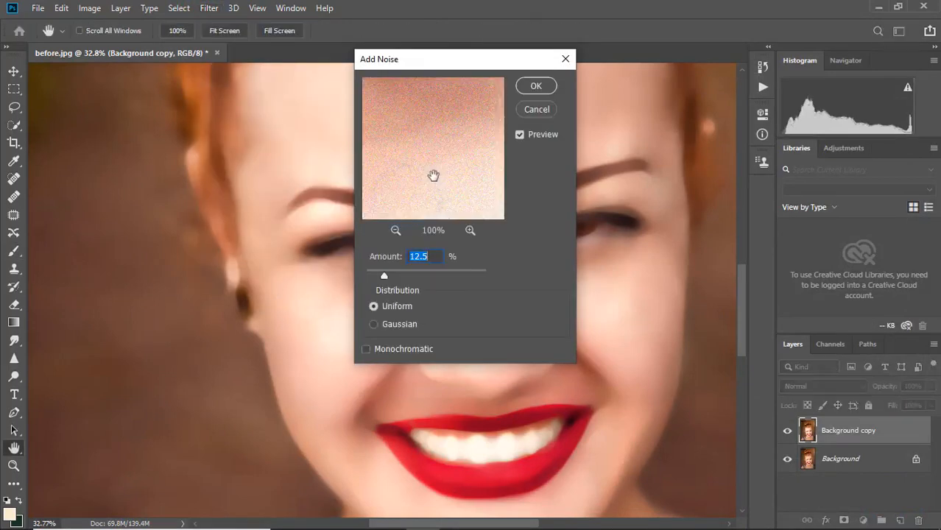
pyautogui.click(384, 326)
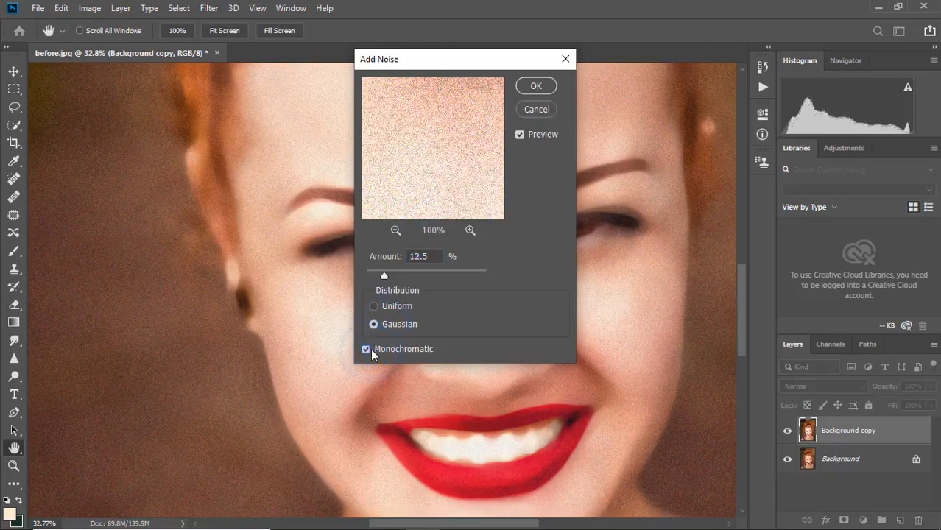
pyautogui.click(376, 276)
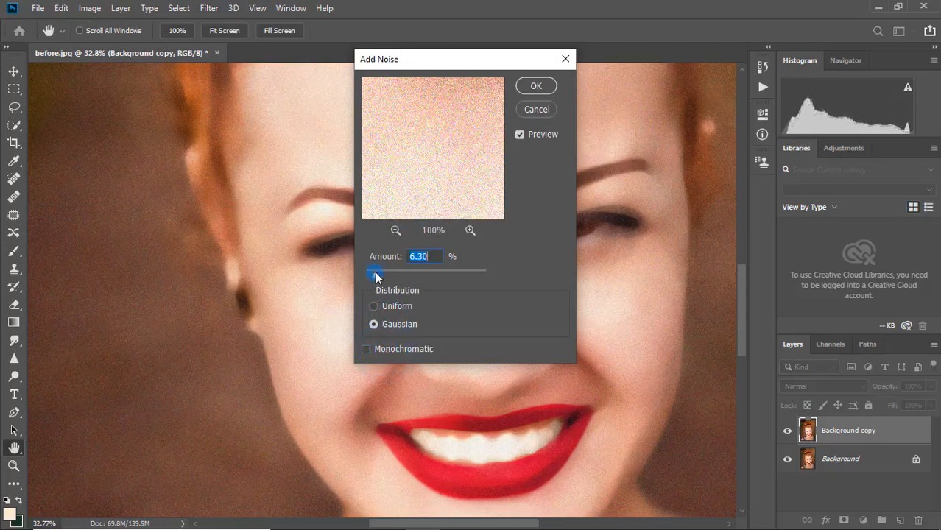
pyautogui.click(542, 85)
# Add a layer mask to the Background copy and invert it to black to hide the smoothing.
pyautogui.press('b')
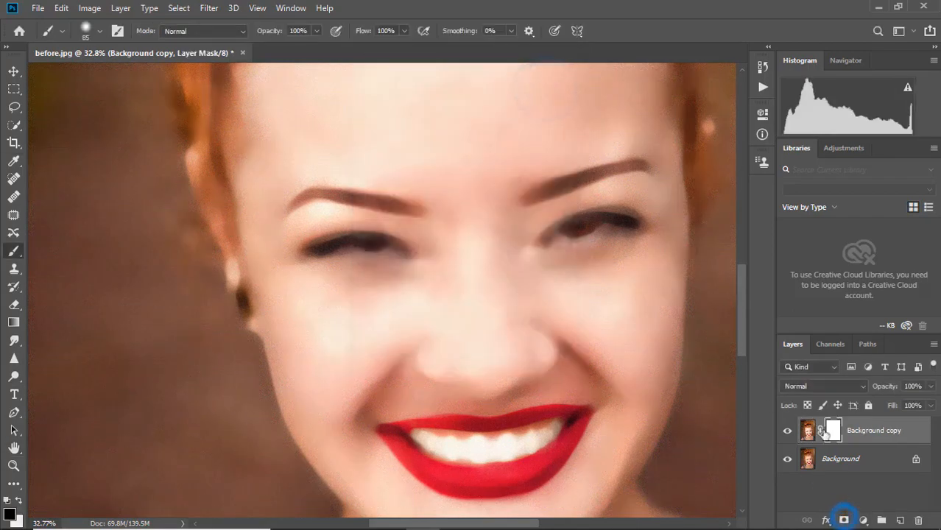
pyautogui.click(118, 9)
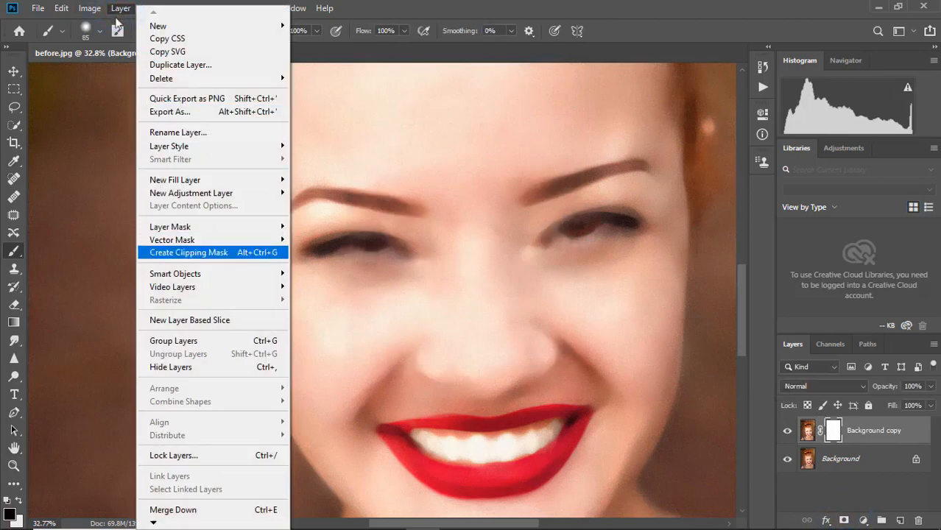
pyautogui.press('Left')
pyautogui.moveTo(110, 47)
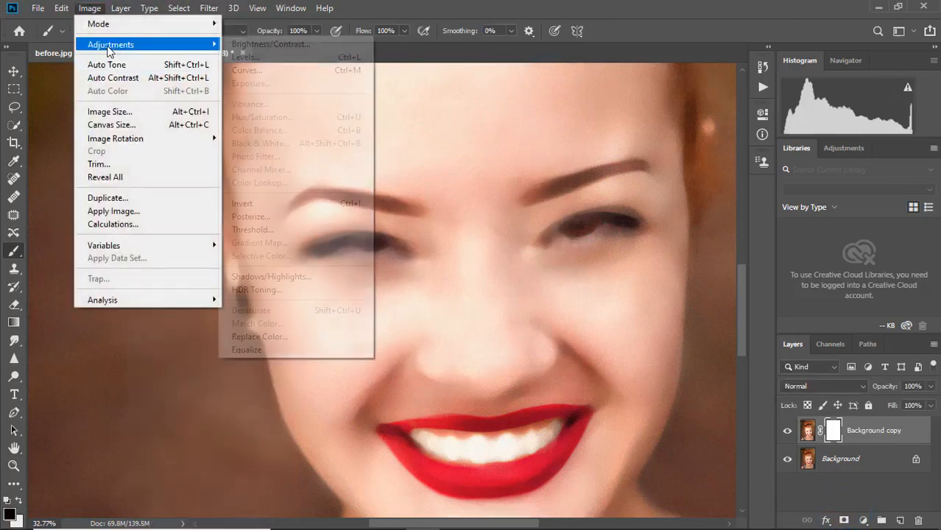
pyautogui.click(272, 209)
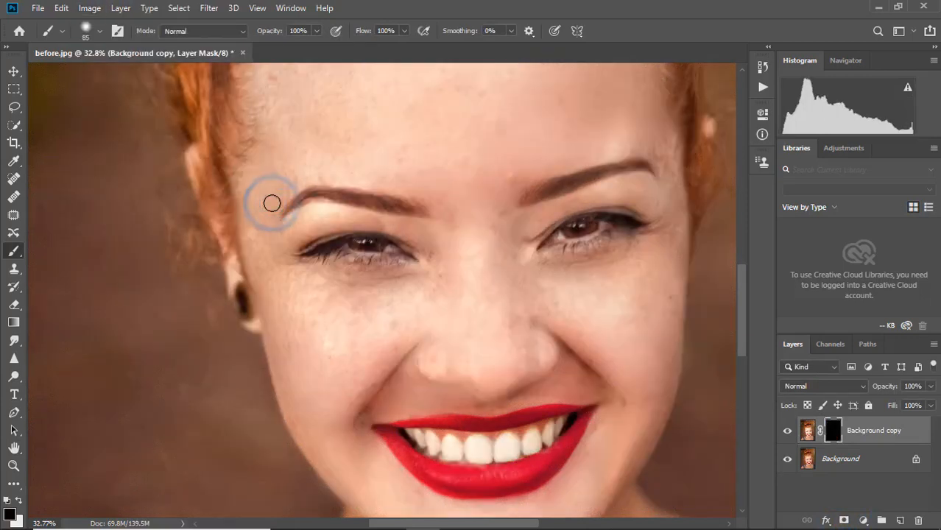
# Paint white on the mask with a 200 px brush to reveal the smoothing over the forehead above the left eyebrow.
pyautogui.scroll(3, 272, 204)
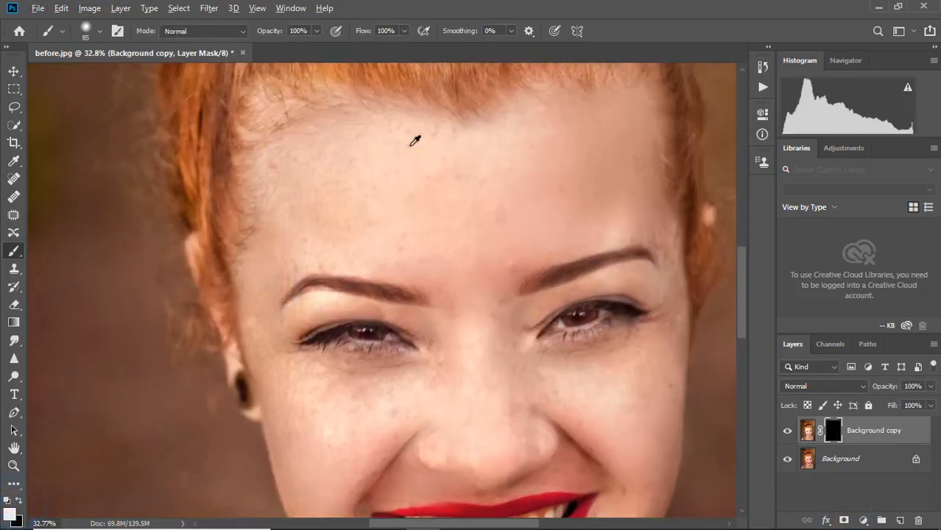
pyautogui.keyDown('alt'); pyautogui.moveTo(410, 145); pyautogui.dragTo(459, 153); pyautogui.keyUp('alt')
pyautogui.keyDown('alt'); pyautogui.moveTo(425, 209); pyautogui.dragTo(423, 225); pyautogui.keyUp('alt')
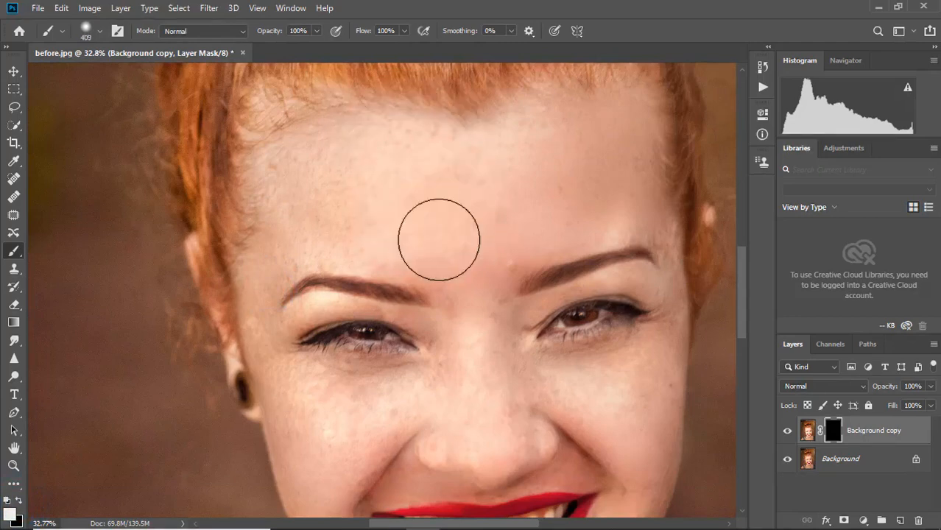
pyautogui.click(439, 239)
pyautogui.click(412, 253)
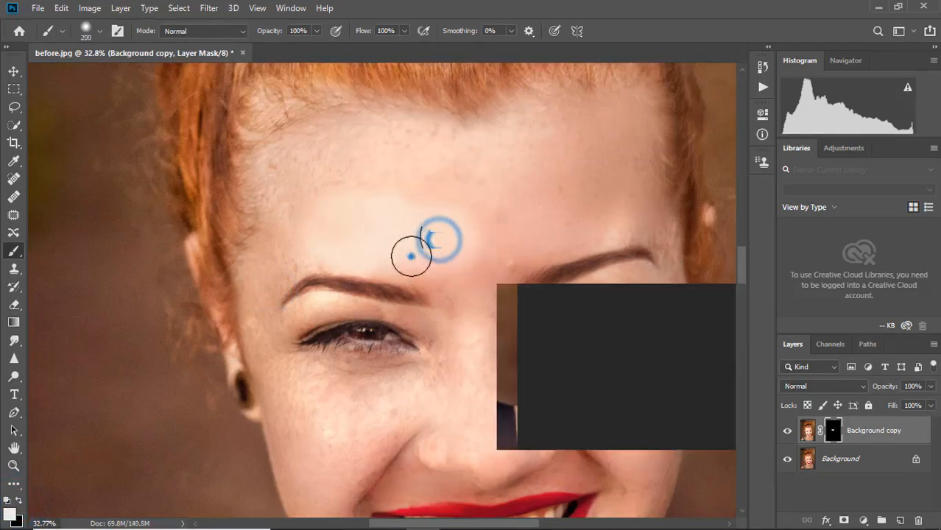
pyautogui.moveTo(280, 222); pyautogui.dragTo(316, 166)
pyautogui.moveTo(331, 149); pyautogui.dragTo(473, 184)
# Enlarge the brush and paint white on the mask along the hairline and over the right half of the forehead.
pyautogui.press(']')
pyautogui.press(']')
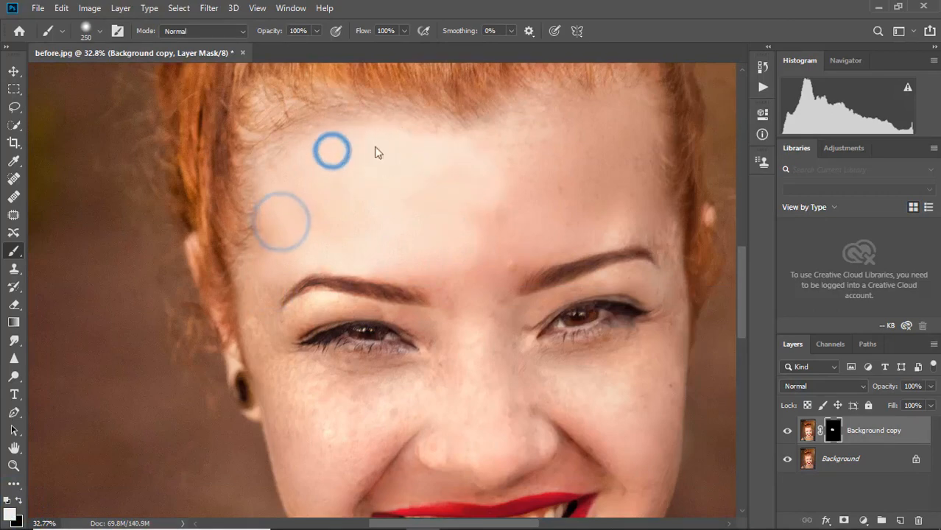
pyautogui.click(345, 143)
pyautogui.click(488, 148)
pyautogui.click(574, 121)
pyautogui.moveTo(617, 149); pyautogui.dragTo(505, 211)
pyautogui.click(510, 225)
# Reduce the brush to 200 px and paint white on the mask between the eyebrows and down the nose bridge.
pyautogui.press('[')
pyautogui.press('[')
pyautogui.press('[')
pyautogui.click(512, 246)
pyautogui.scroll(-2, 463, 262)
pyautogui.click(426, 263)
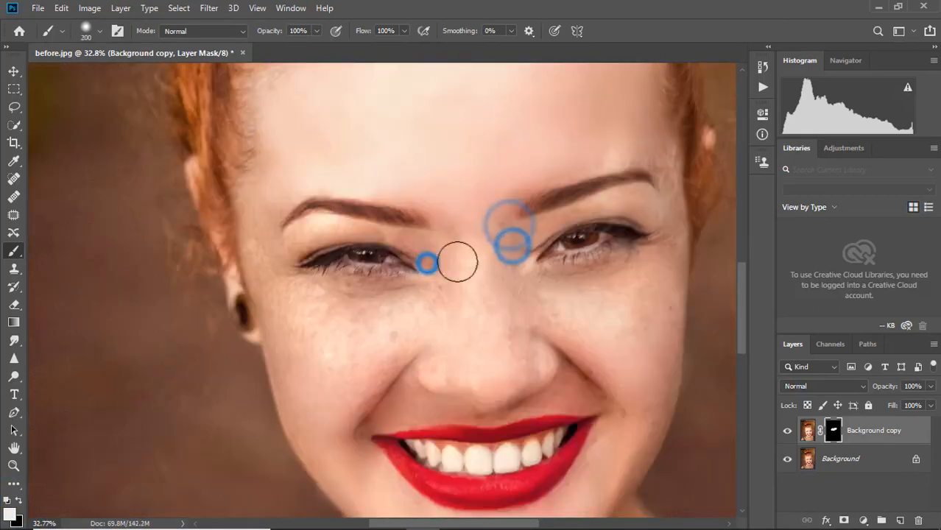
pyautogui.click(425, 248)
pyautogui.click(470, 232)
pyautogui.click(507, 305)
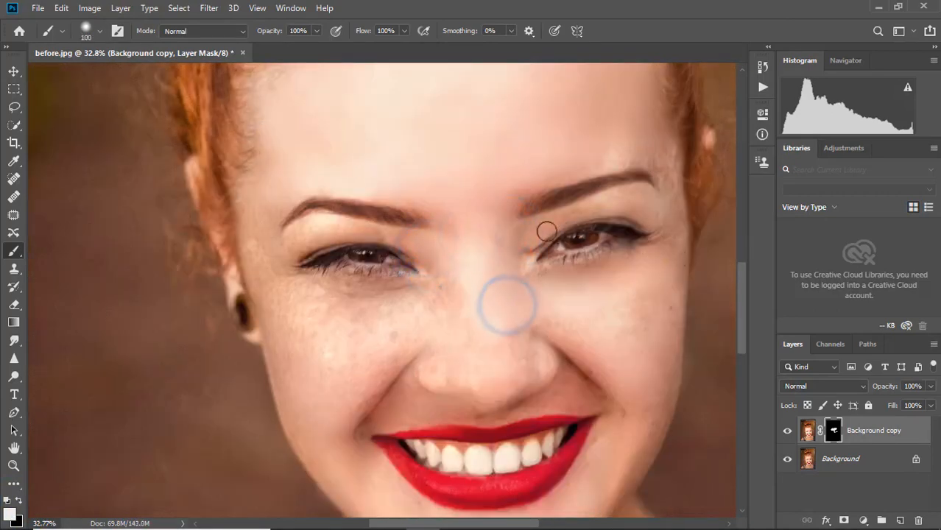
# Paint white on the mask with a small brush along the skin above both eyebrows and on the left upper eyelid.
pyautogui.press('[')
pyautogui.click(550, 170)
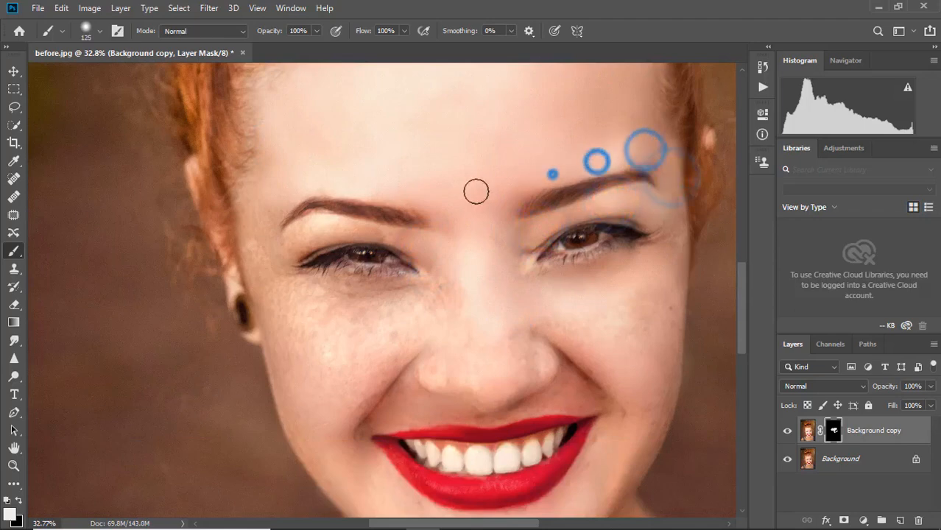
pyautogui.click(409, 193)
pyautogui.click(301, 187)
pyautogui.click(257, 195)
pyautogui.click(318, 223)
pyautogui.press(']')
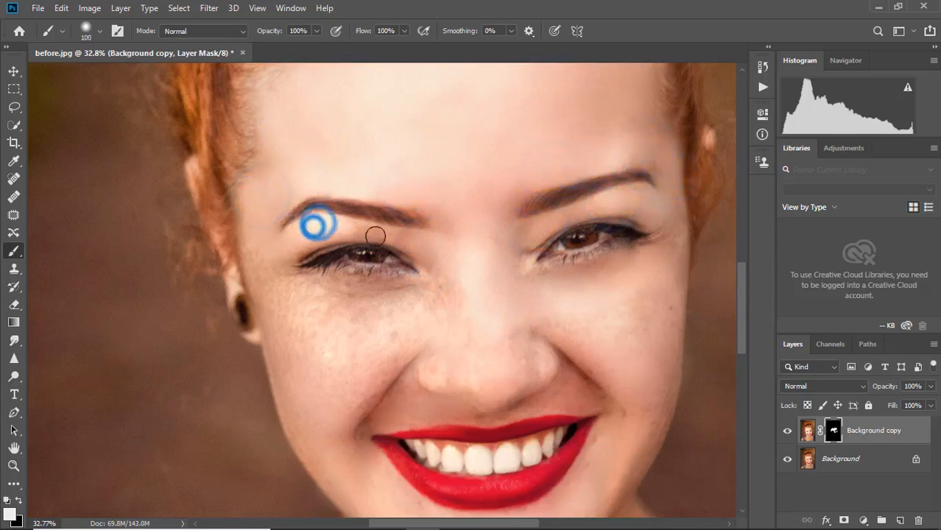
# Paint white on the mask with a 175 px brush beneath the left eye and down the outer left cheek.
pyautogui.scroll(-2, 437, 180)
pyautogui.click(441, 215)
pyautogui.click(432, 236)
pyautogui.moveTo(399, 235)
pyautogui.mouseDown()
pyautogui.moveTo(364, 251)
pyautogui.moveTo(334, 234)
pyautogui.mouseUp()
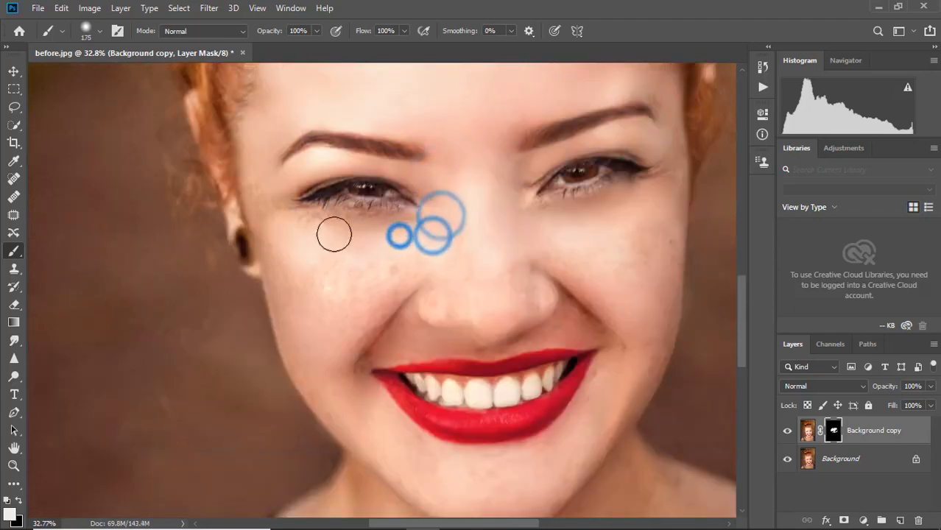
pyautogui.click(257, 187)
pyautogui.click(263, 231)
pyautogui.click(280, 263)
# Paint white on the mask along the left jawline from the lower cheek down to the chin.
pyautogui.press(']')
pyautogui.scroll(-2, 302, 362)
pyautogui.click(281, 283)
pyautogui.doubleClick(310, 288)
pyautogui.click(327, 329)
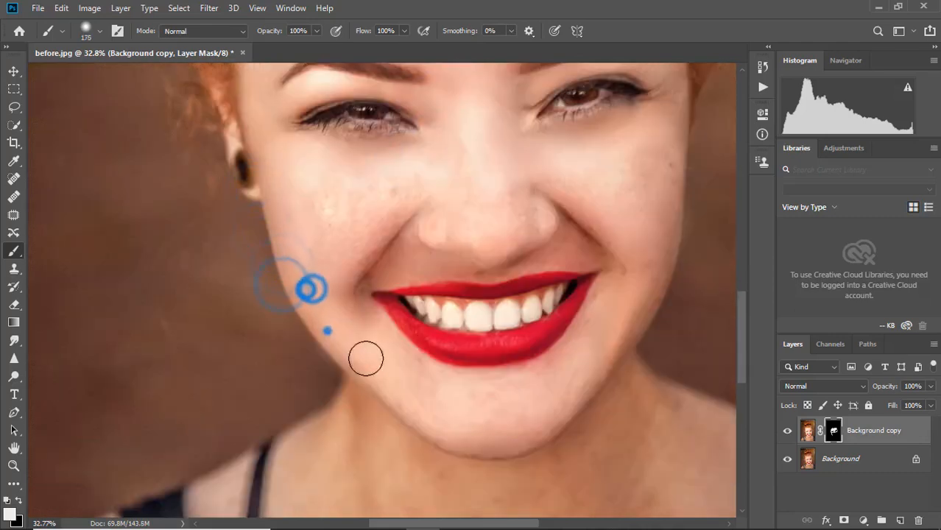
pyautogui.moveTo(369, 362); pyautogui.dragTo(385, 376)
pyautogui.click(444, 426)
# Paint white on the mask across the left cheek, then with a smaller brush beside the left smile line.
pyautogui.scroll(2, 416, 259)
pyautogui.moveTo(416, 260); pyautogui.dragTo(315, 322)
pyautogui.moveTo(397, 254)
pyautogui.mouseDown()
pyautogui.moveTo(354, 322)
pyautogui.moveTo(288, 327)
pyautogui.moveTo(296, 271)
pyautogui.mouseUp()
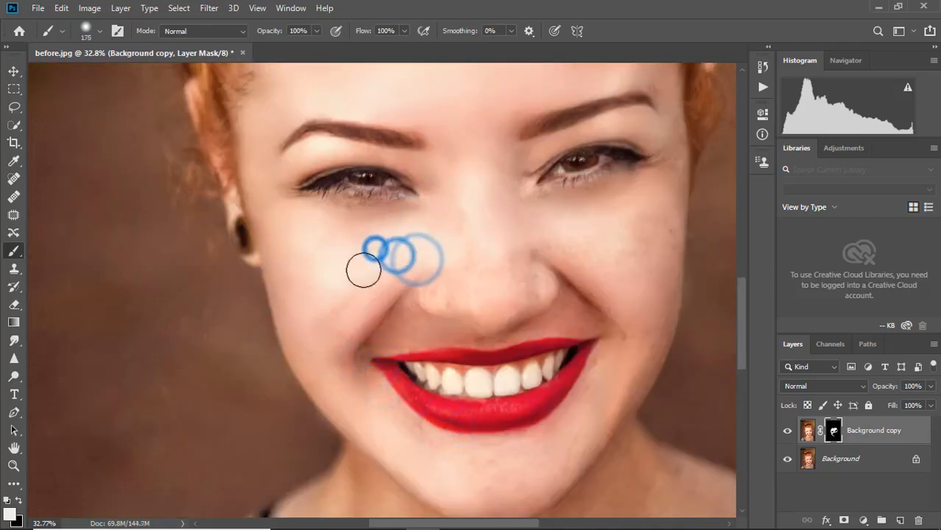
pyautogui.press('[')
pyautogui.press('[')
pyautogui.click(361, 285)
pyautogui.click(369, 302)
pyautogui.moveTo(363, 272)
pyautogui.mouseDown()
pyautogui.moveTo(330, 322)
pyautogui.moveTo(331, 366)
pyautogui.mouseUp()
# Paint white on the mask from the right side of the nose across the right cheek to its outer edge.
pyautogui.click(545, 240)
pyautogui.click(545, 246)
pyautogui.click(577, 269)
pyautogui.moveTo(603, 288); pyautogui.dragTo(640, 295)
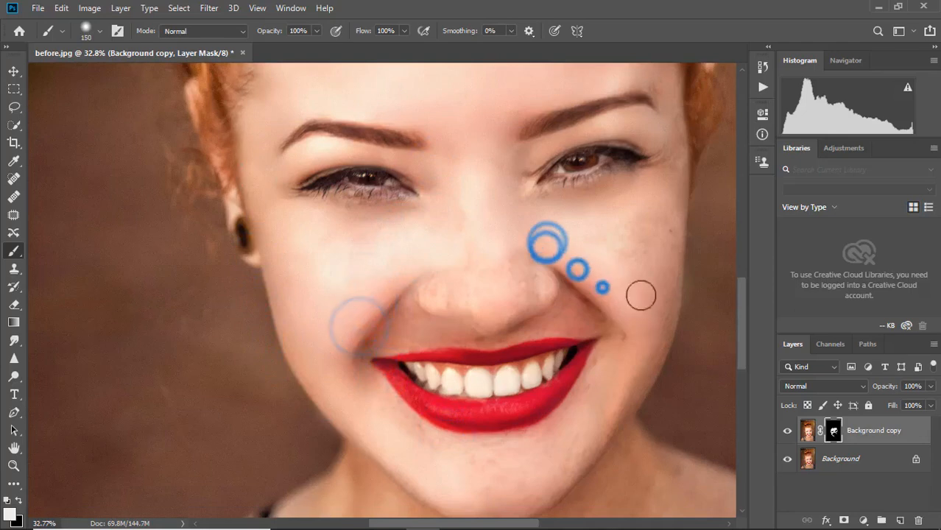
pyautogui.click(636, 221)
pyautogui.moveTo(655, 231); pyautogui.dragTo(657, 279)
pyautogui.scroll(2, 674, 214)
pyautogui.moveTo(678, 194); pyautogui.dragTo(681, 248)
# Paint white on the mask along the outer right cheek and down the right jawline.
pyautogui.scroll(-2, 666, 364)
pyautogui.press(']')
pyautogui.press(']')
pyautogui.press(']')
pyautogui.click(663, 309)
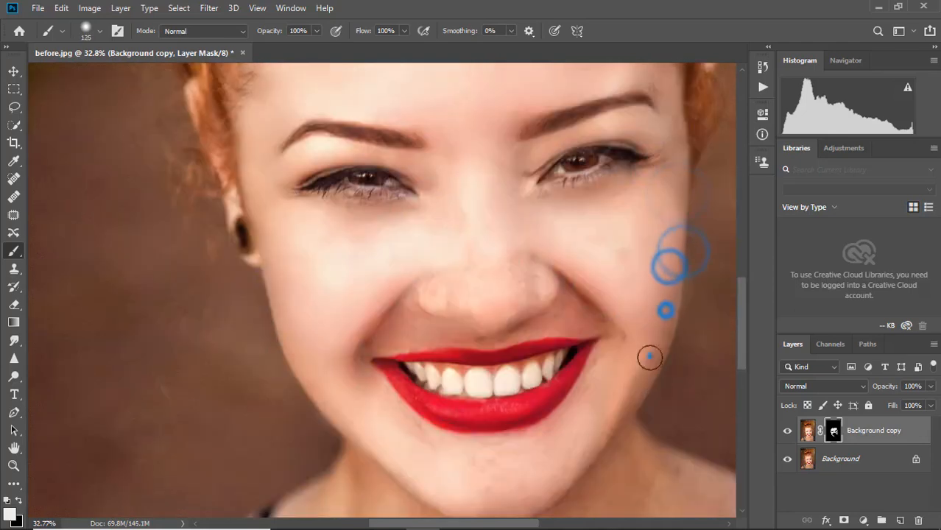
pyautogui.click(649, 356)
pyautogui.click(634, 391)
pyautogui.click(589, 435)
# Paint white on the mask over the chin and along its lower edge with a 150 px brush.
pyautogui.scroll(-2, 589, 435)
pyautogui.click(550, 399)
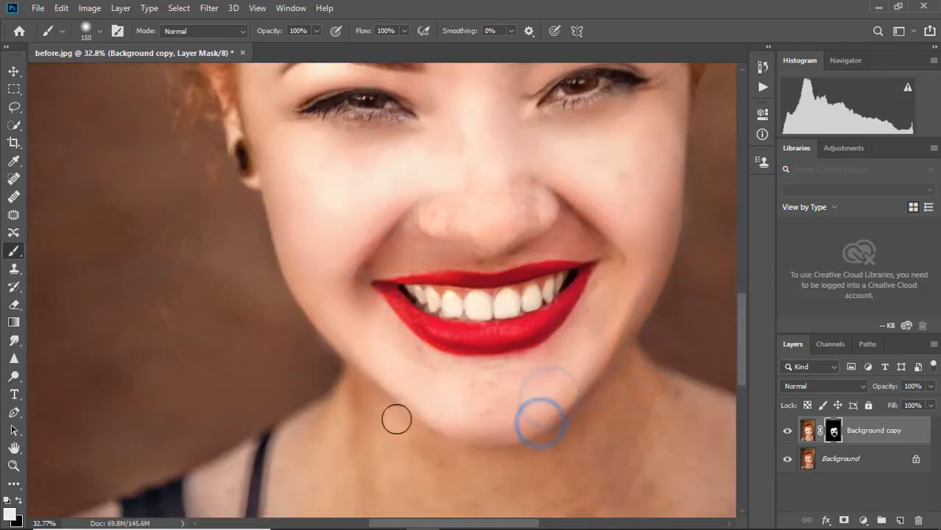
pyautogui.click(413, 437)
pyautogui.click(426, 420)
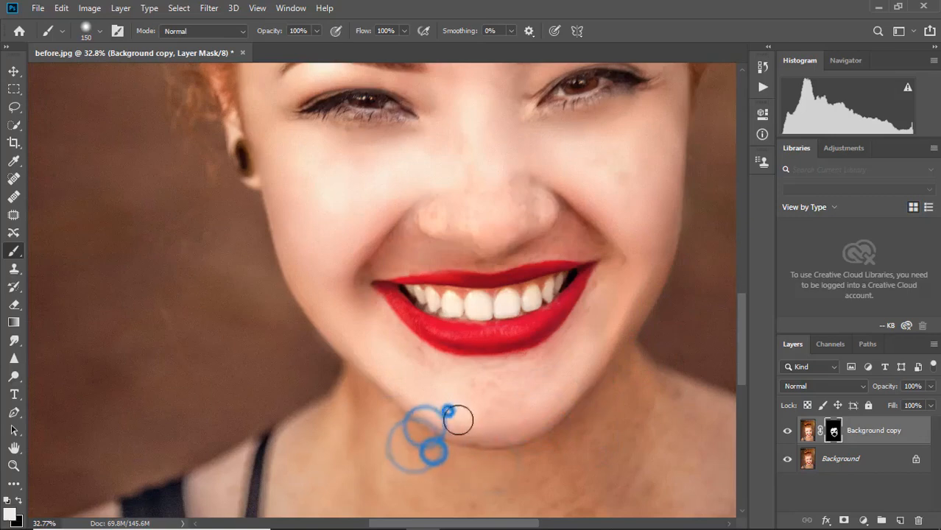
pyautogui.click(447, 411)
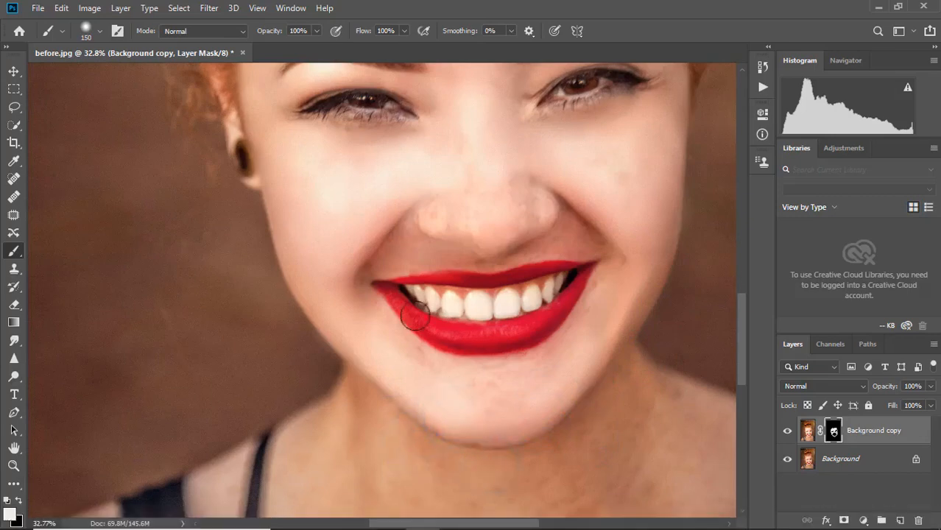
# Lower the brush opacity to 62% and paint white on the mask over the nose tip and nostrils.
pyautogui.click(491, 179)
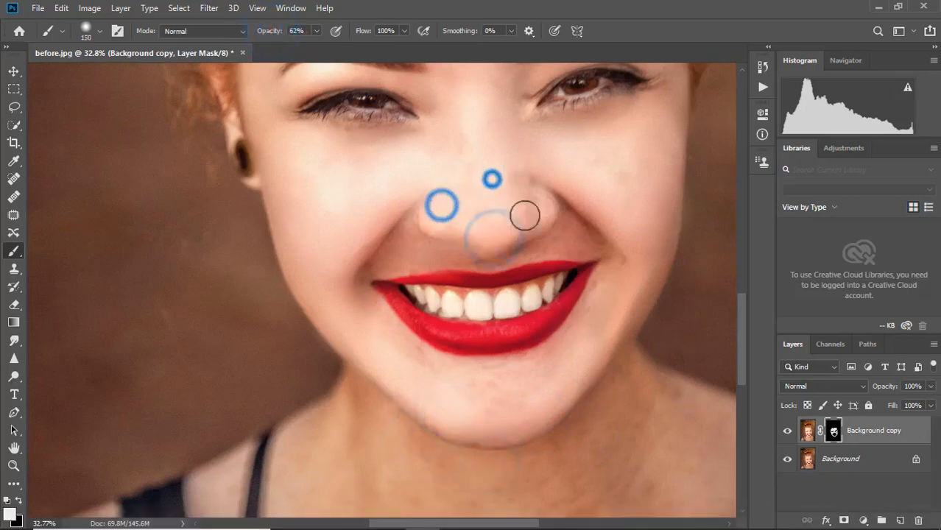
pyautogui.click(538, 214)
pyautogui.click(544, 202)
pyautogui.press('[')
pyautogui.click(528, 198)
pyautogui.click(527, 217)
pyautogui.click(440, 226)
# Paint white on the mask with a 175 px brush over the skin between the nose and upper lip.
pyautogui.scroll(2, 408, 267)
pyautogui.press(']')
pyautogui.click(410, 298)
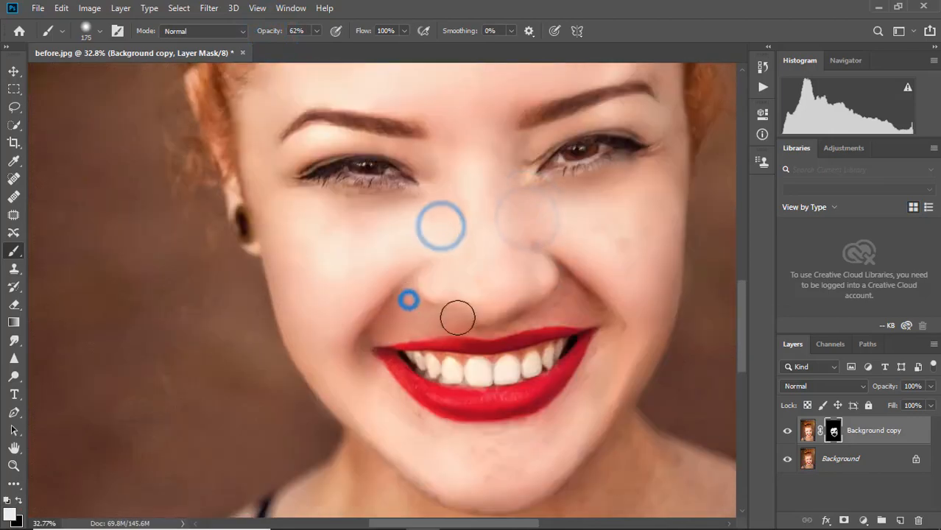
pyautogui.click(506, 322)
# Paint black on the mask around the left eye's corners and lashes to restore their detail.
pyautogui.scroll(3, 418, 299)
pyautogui.keyDown('alt'); pyautogui.scroll(8, 380, 302); pyautogui.keyUp('alt')
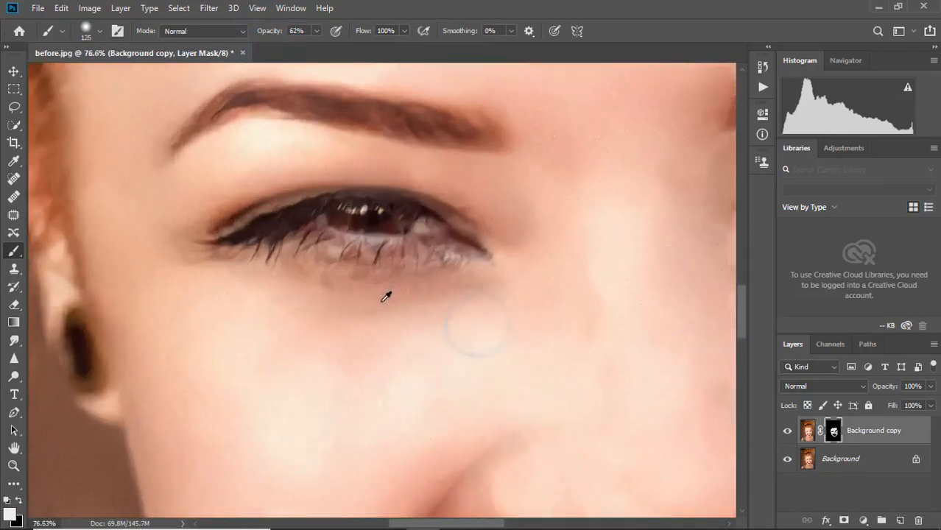
pyautogui.press('x')
pyautogui.keyDown('alt'); pyautogui.moveTo(445, 263); pyautogui.dragTo(417, 266); pyautogui.keyUp('alt')
pyautogui.click(482, 242)
pyautogui.click(466, 248)
pyautogui.keyDown('alt'); pyautogui.moveTo(218, 249); pyautogui.dragTo(257, 249); pyautogui.keyUp('alt')
pyautogui.click(219, 251)
pyautogui.click(178, 249)
pyautogui.click(172, 244)
pyautogui.click(188, 218)
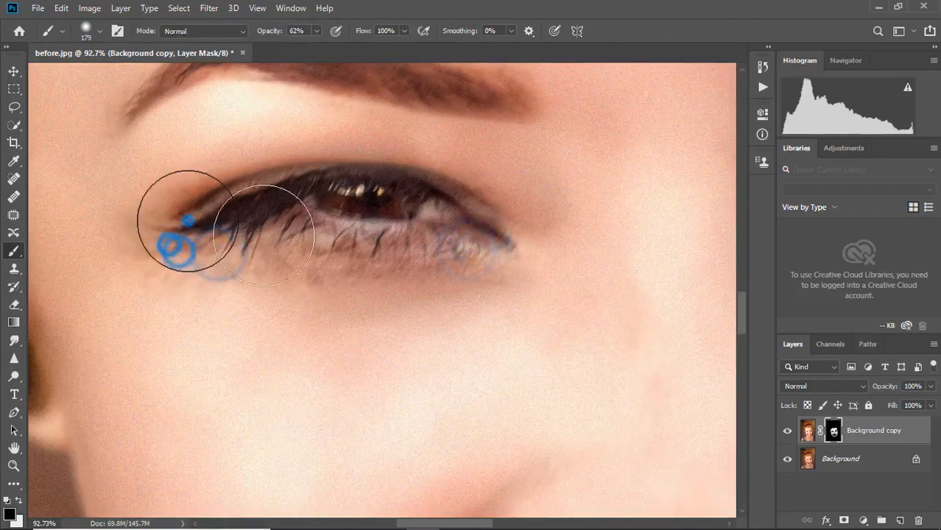
# Paint black on the mask with a 179 px brush along the right eye's lower lashes and corners.
pyautogui.keyDown('alt'); pyautogui.scroll(-8, 416, 246); pyautogui.keyUp('alt')
pyautogui.keyDown('ctrl'); pyautogui.scroll(-2, 187, 224); pyautogui.keyUp('ctrl')
pyautogui.keyDown('alt'); pyautogui.scroll(8, 529, 262); pyautogui.keyUp('alt')
pyautogui.click(538, 258)
pyautogui.click(495, 282)
pyautogui.click(374, 306)
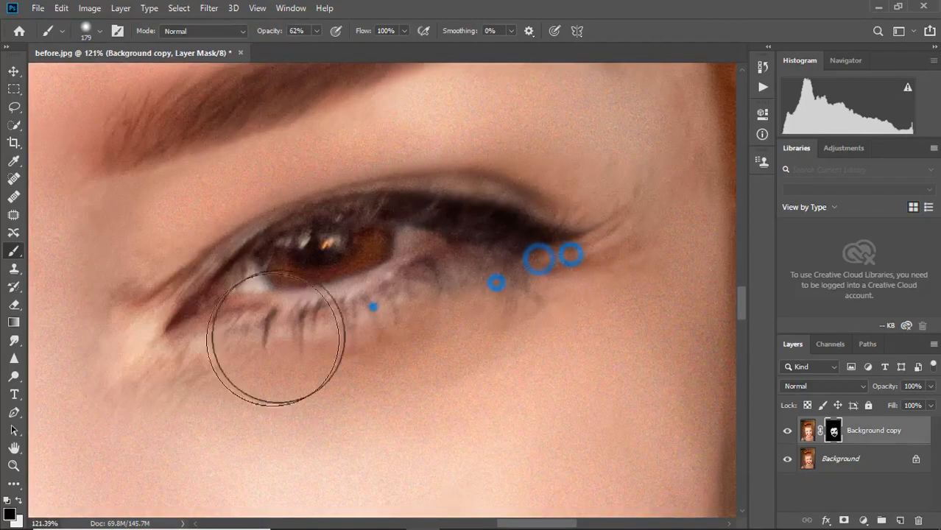
pyautogui.click(192, 347)
pyautogui.click(248, 339)
pyautogui.click(298, 328)
# Switch back to white and paint on the mask beneath both eyes with a 124 px brush.
pyautogui.keyDown('alt'); pyautogui.scroll(-15, 367, 320); pyautogui.keyUp('alt')
pyautogui.keyDown('alt'); pyautogui.scroll(8, 370, 318); pyautogui.keyUp('alt')
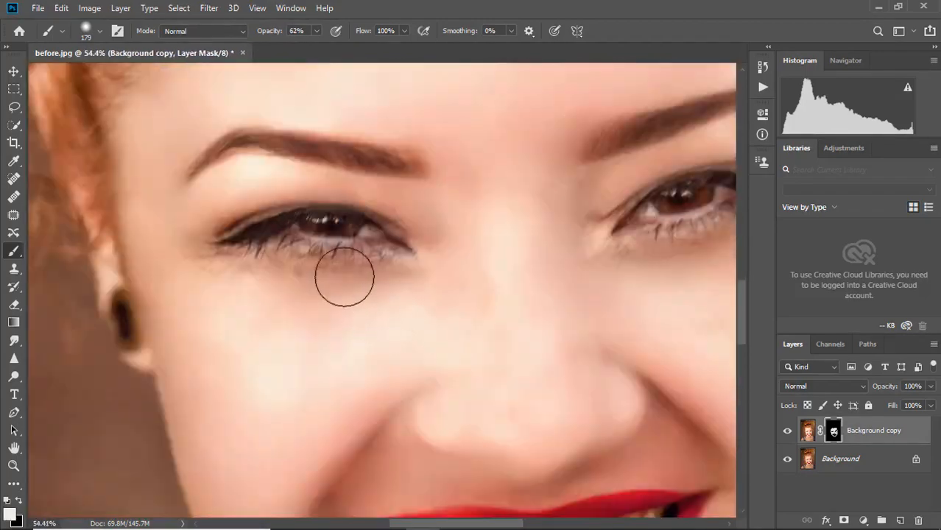
pyautogui.keyDown('alt'); pyautogui.moveTo(342, 269); pyautogui.dragTo(268, 276); pyautogui.keyUp('alt')
pyautogui.click(206, 278)
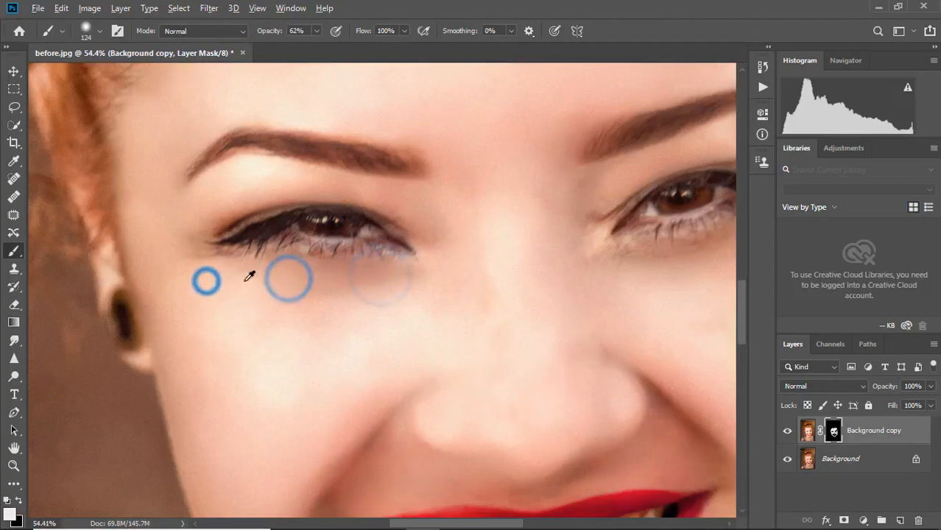
pyautogui.hscroll(3, 441, 250)
pyautogui.click(554, 252)
pyautogui.click(433, 269)
pyautogui.keyDown('alt'); pyautogui.scroll(-6, 442, 273); pyautogui.keyUp('alt')
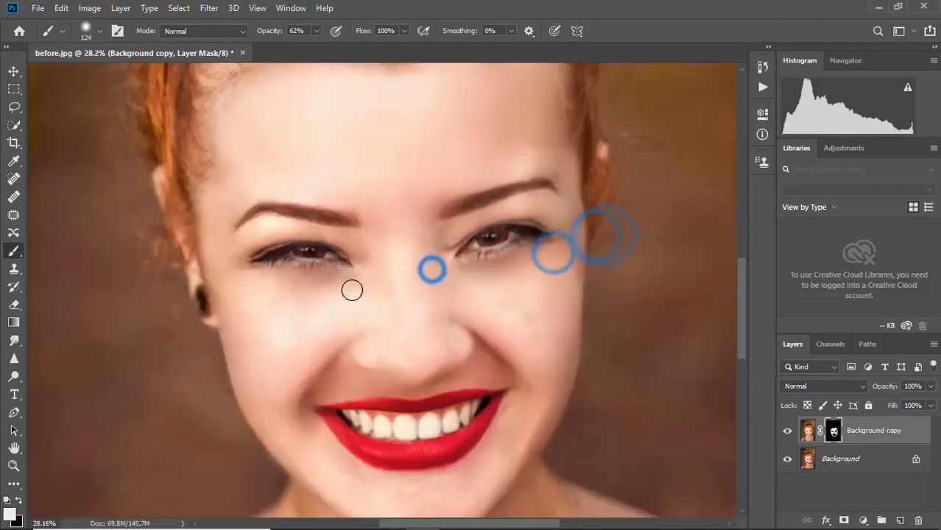
# Enlarge the brush to 867 px and paint white on the mask over the forehead up to the hairline.
pyautogui.scroll(3, 351, 235)
pyautogui.keyDown('alt'); pyautogui.scroll(2, 350, 221); pyautogui.keyUp('alt')
pyautogui.keyDown('alt'); pyautogui.moveTo(335, 202); pyautogui.dragTo(367, 198); pyautogui.keyUp('alt')
pyautogui.click(367, 198)
pyautogui.click(351, 202)
pyautogui.click(627, 182)
pyautogui.keyDown('alt'); pyautogui.scroll(-5, 533, 256); pyautogui.keyUp('alt')
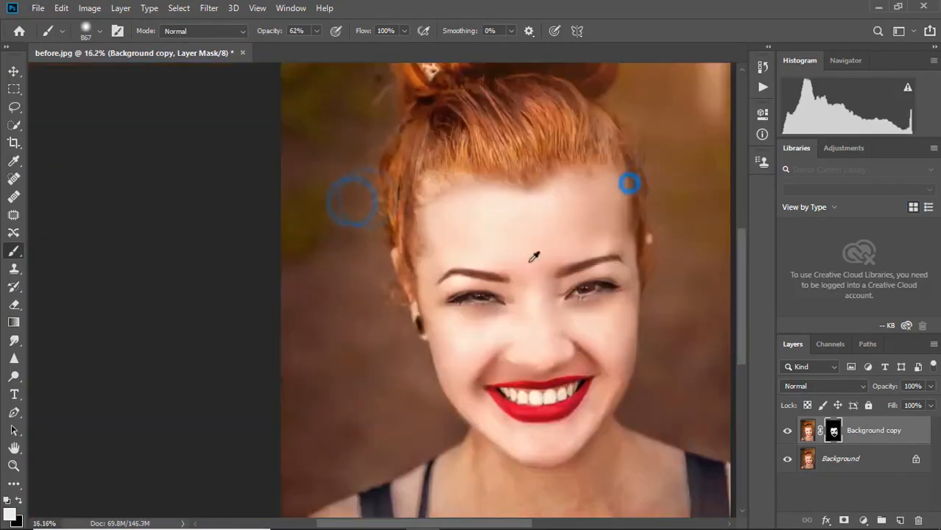
# Hide and show the Background copy layer to compare the face before and after smoothing.
pyautogui.keyDown('alt'); pyautogui.scroll(2, 378, 383); pyautogui.keyUp('alt')
pyautogui.keyDown('alt'); pyautogui.scroll(3, 379, 383); pyautogui.keyUp('alt')
pyautogui.click(787, 431)
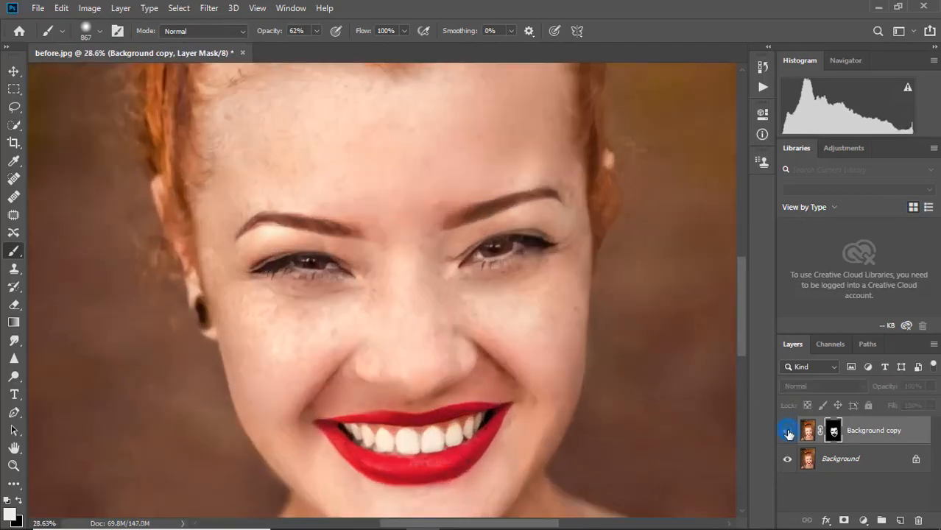
pyautogui.click(787, 431)
# Paint white on the mask with a smaller brush around the right mouth corner and below the lower lip.
pyautogui.keyDown('alt'); pyautogui.moveTo(480, 296); pyautogui.dragTo(335, 296); pyautogui.keyUp('alt')
pyautogui.keyDown('alt'); pyautogui.moveTo(522, 321); pyautogui.dragTo(528, 321); pyautogui.keyUp('alt')
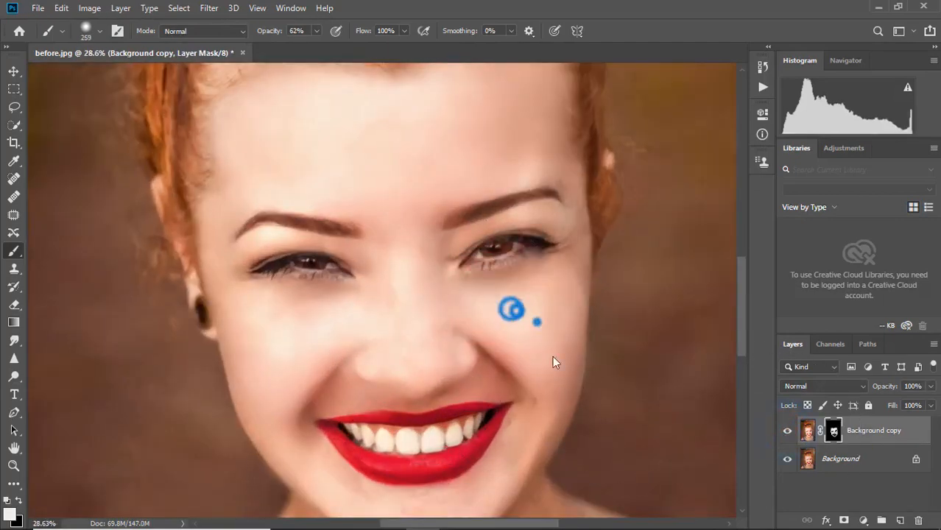
pyautogui.keyDown('alt'); pyautogui.scroll(3, 552, 355); pyautogui.keyUp('alt')
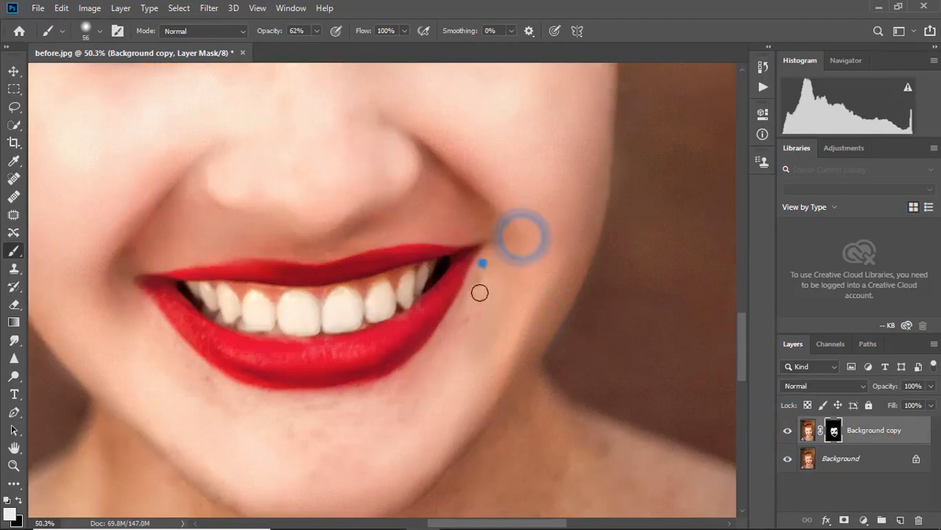
pyautogui.keyDown('alt'); pyautogui.moveTo(501, 289); pyautogui.dragTo(534, 288); pyautogui.keyUp('alt')
pyautogui.click(508, 271)
pyautogui.moveTo(462, 357)
pyautogui.keyDown('alt'); pyautogui.mouseDown()
pyautogui.moveTo(409, 375)
pyautogui.moveTo(434, 360)
pyautogui.mouseUp(); pyautogui.keyUp('alt')
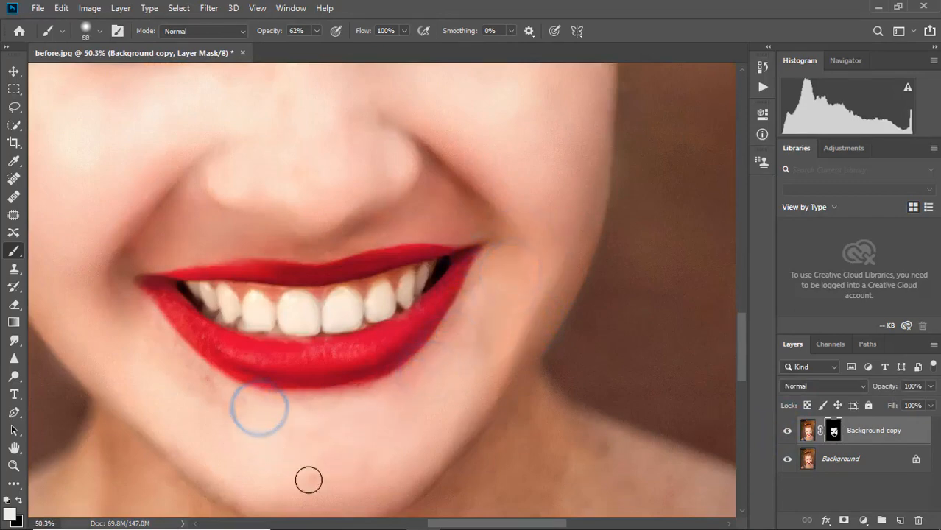
# Paint black on the mask with an 88 px brush along the smile lines beside the nose.
pyautogui.press('x')
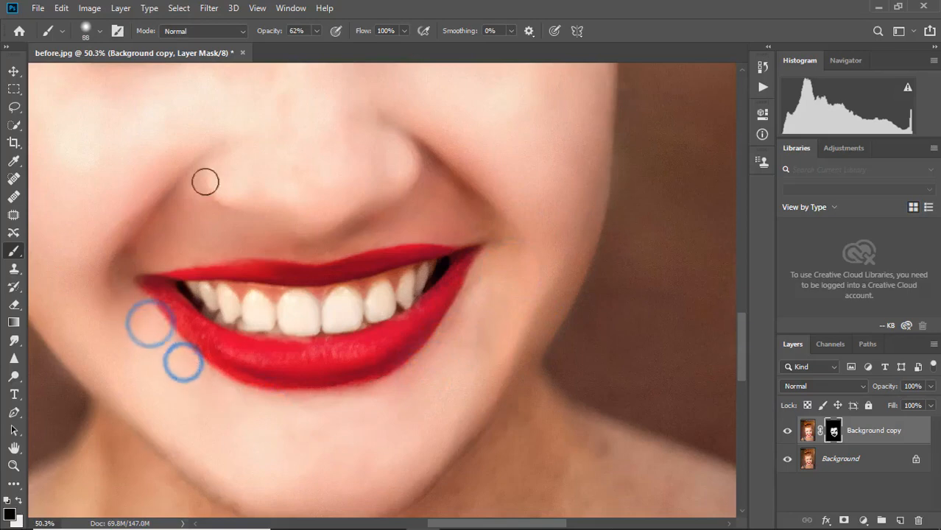
pyautogui.click(203, 161)
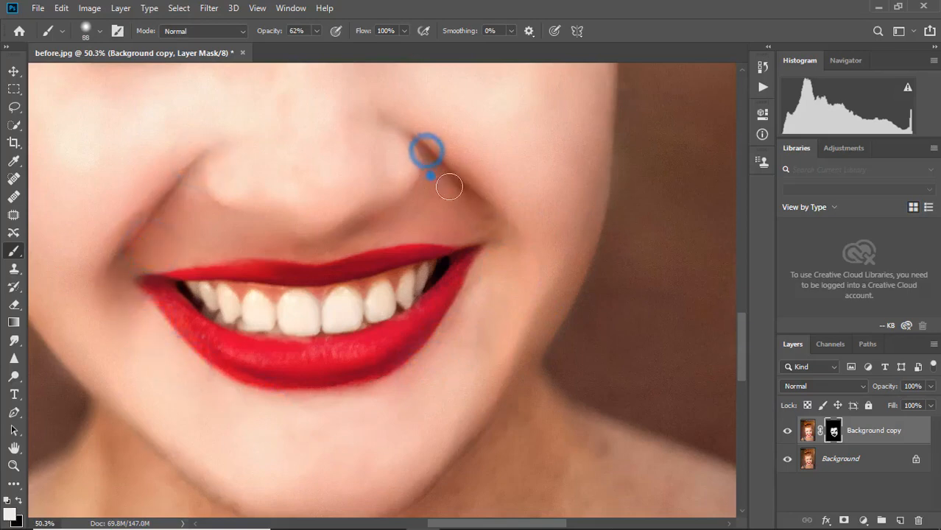
pyautogui.click(477, 285)
# Paint white on the mask with a 177 px brush under the left eye and between the eyebrows.
pyautogui.keyDown('alt'); pyautogui.scroll(-6, 474, 325); pyautogui.keyUp('alt')
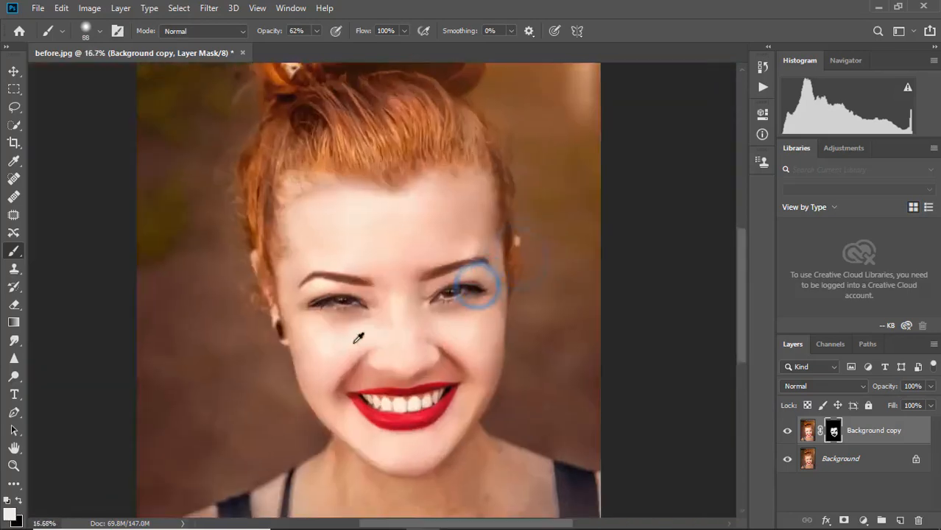
pyautogui.keyDown('alt'); pyautogui.scroll(6, 359, 336); pyautogui.keyUp('alt')
pyautogui.scroll(-1, 319, 324)
pyautogui.keyDown('alt'); pyautogui.moveTo(303, 286); pyautogui.dragTo(322, 292); pyautogui.keyUp('alt')
pyautogui.click(313, 311)
pyautogui.scroll(3, 235, 362)
pyautogui.click(439, 226)
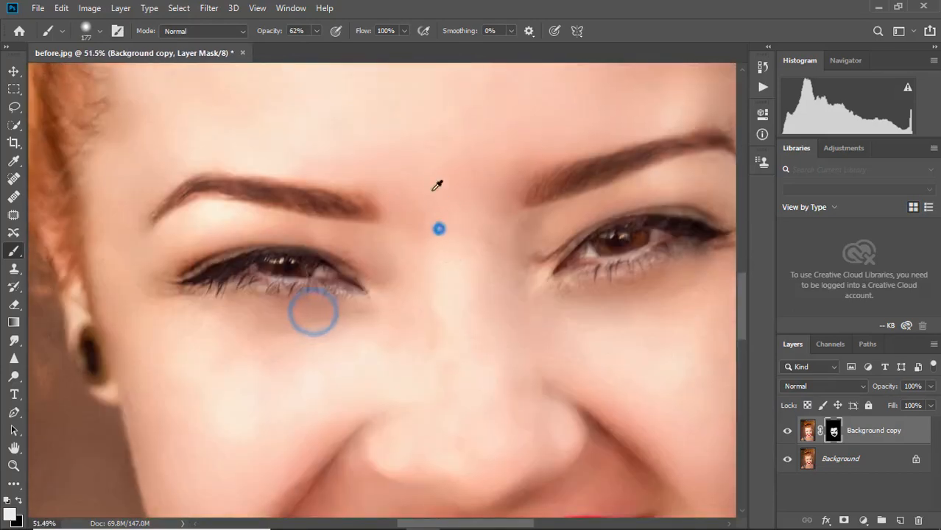
# Enlarge the brush and paint white on the mask over the left and middle parts of the chest.
pyautogui.keyDown('alt'); pyautogui.scroll(-8, 436, 185); pyautogui.keyUp('alt')
pyautogui.keyDown('alt'); pyautogui.scroll(4, 390, 376); pyautogui.keyUp('alt')
pyautogui.press(']')
pyautogui.press(']')
pyautogui.press(']')
pyautogui.click(328, 332)
pyautogui.click(366, 377)
# Reduce the brush to 378 px, raise its opacity to 100%, and paint white over the neck and right chest.
pyautogui.press('[')
pyautogui.press('[')
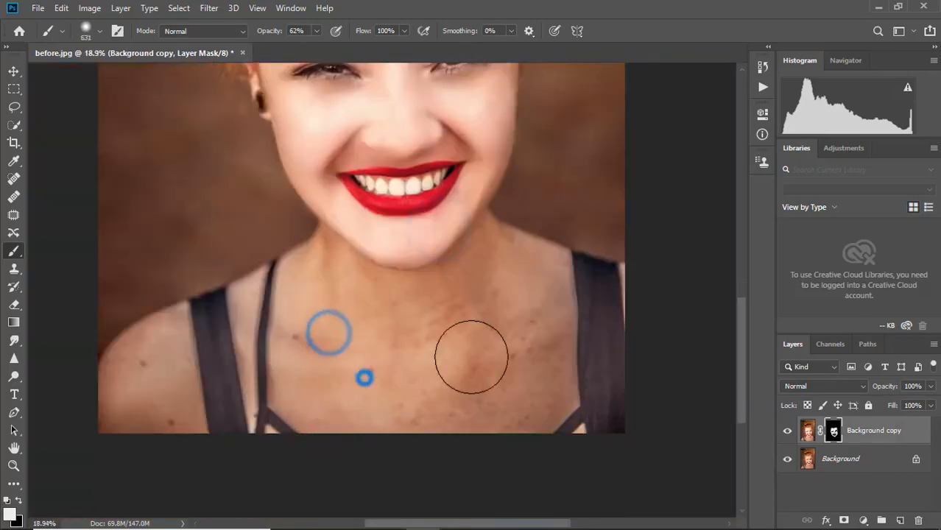
pyautogui.press('[')
pyautogui.press('[')
pyautogui.press('[')
pyautogui.click(556, 275)
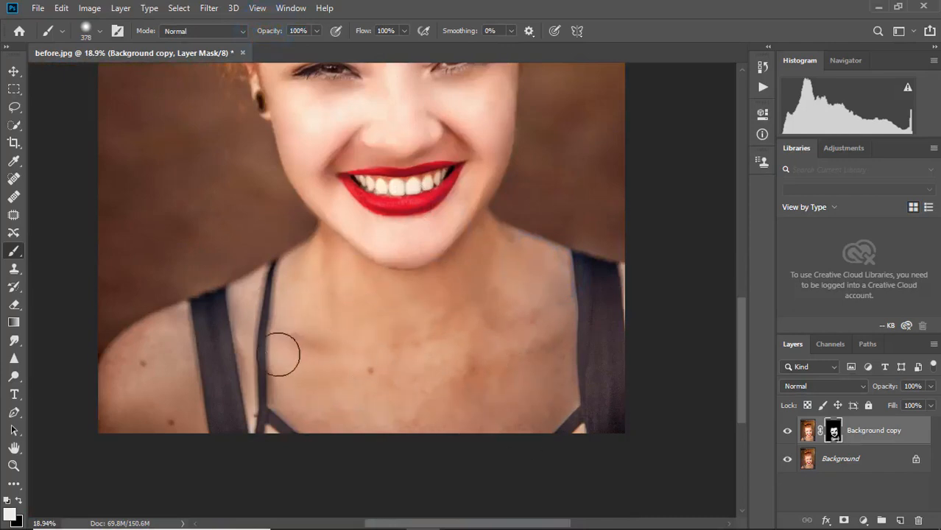
pyautogui.click(527, 315)
# Flatten the image, merging the masked Background copy into the Background layer.
pyautogui.keyDown('alt'); pyautogui.scroll(-7, 563, 443); pyautogui.keyUp('alt')
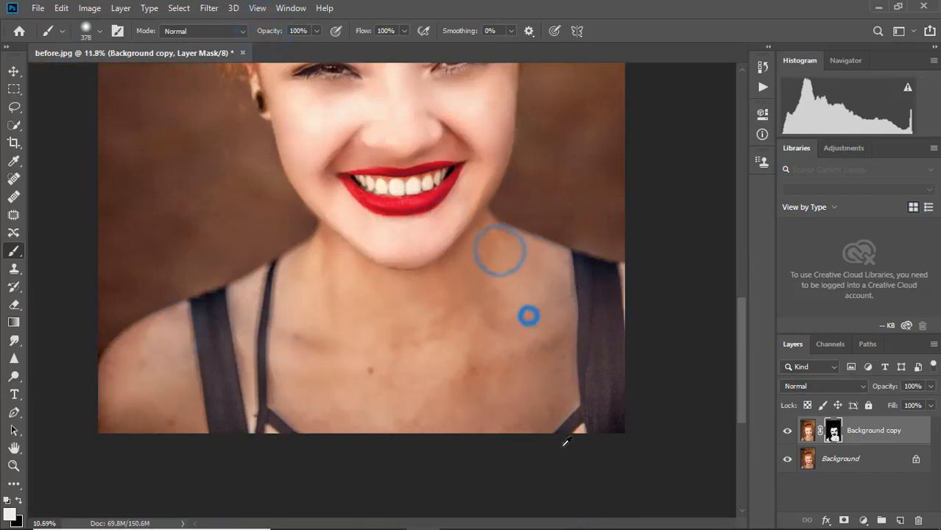
pyautogui.rightClick(794, 432)
pyautogui.click(862, 411)
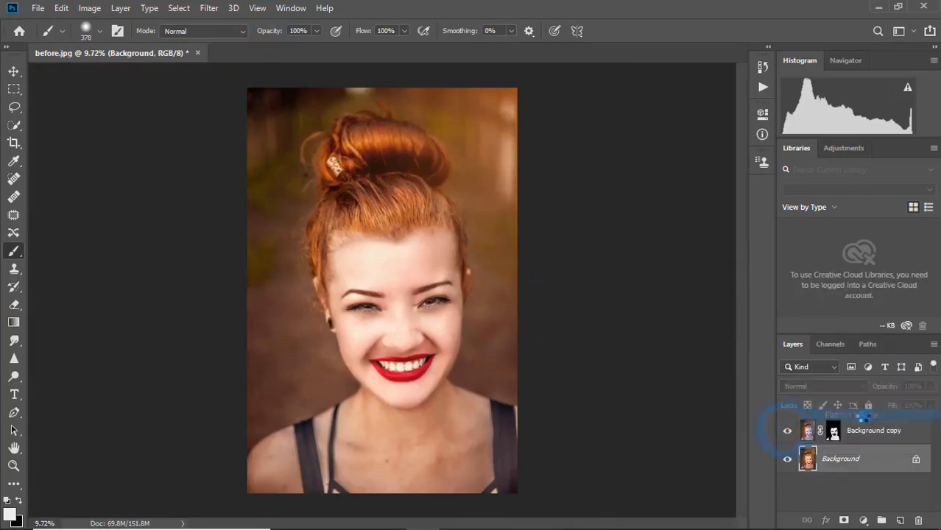
pyautogui.click(504, 515)
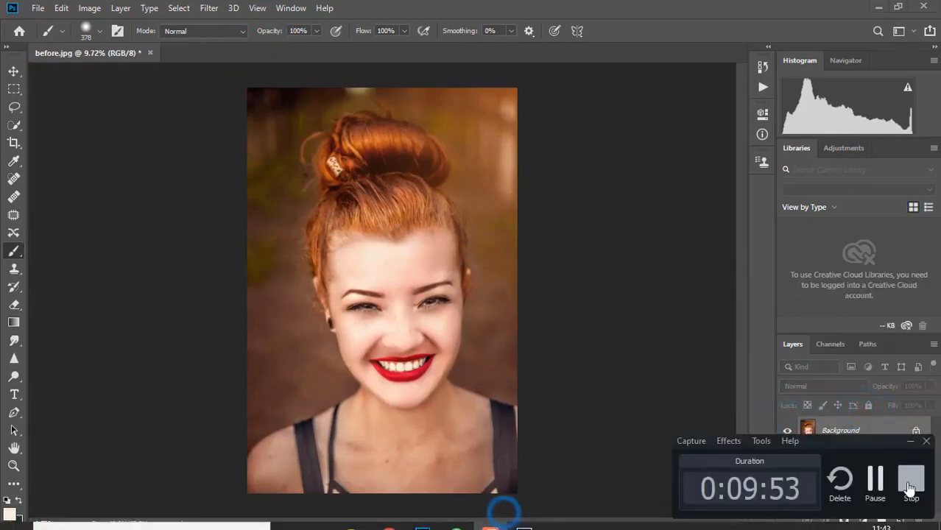